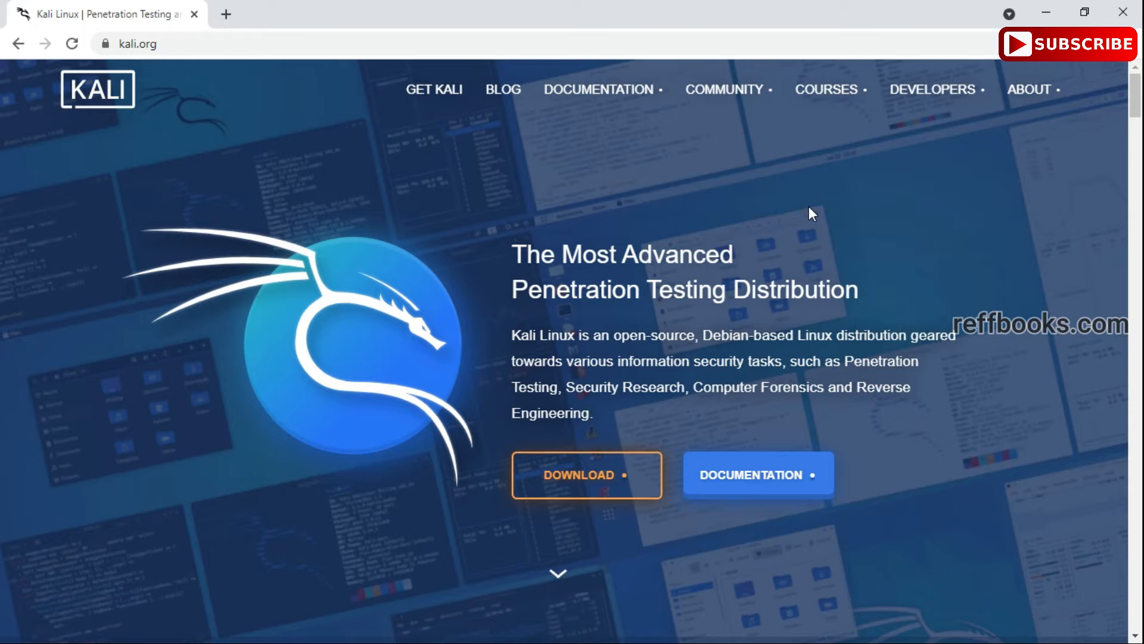
Step: Look through the Kali Linux homepage introduction, the platform feature descriptions and the desktop preview
{"action": "scroll", "coordinate": [809, 207], "scroll_direction": "down", "scroll_amount": 1}
{"action": "scroll", "coordinate": [809, 206], "scroll_direction": "up", "scroll_amount": 1}
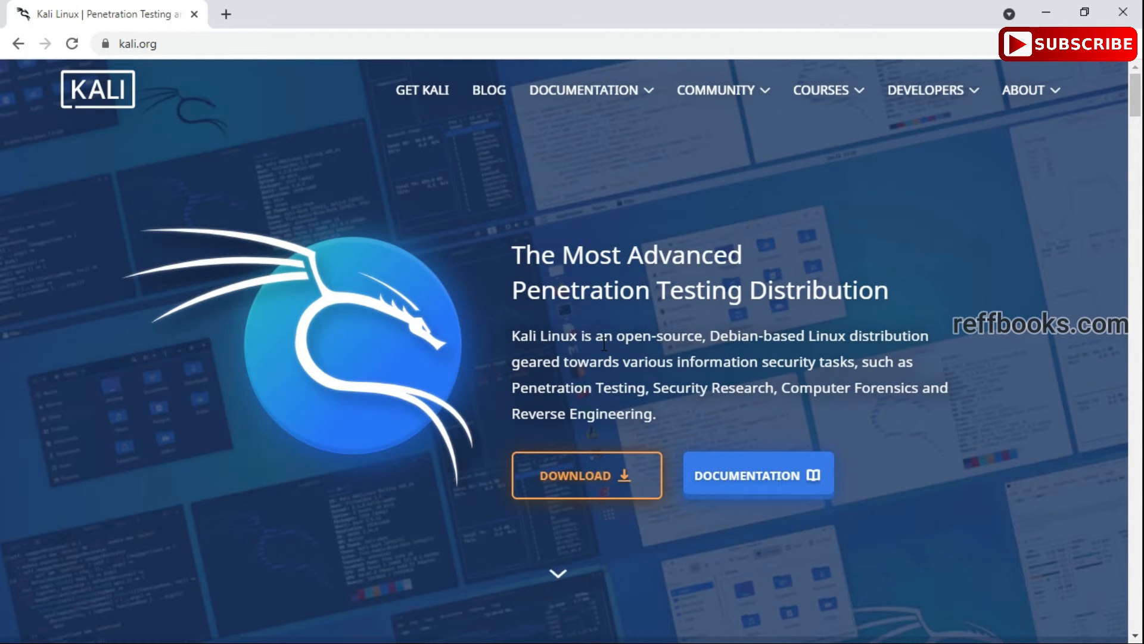
{"action": "scroll", "coordinate": [604, 344], "scroll_direction": "down", "scroll_amount": 7}
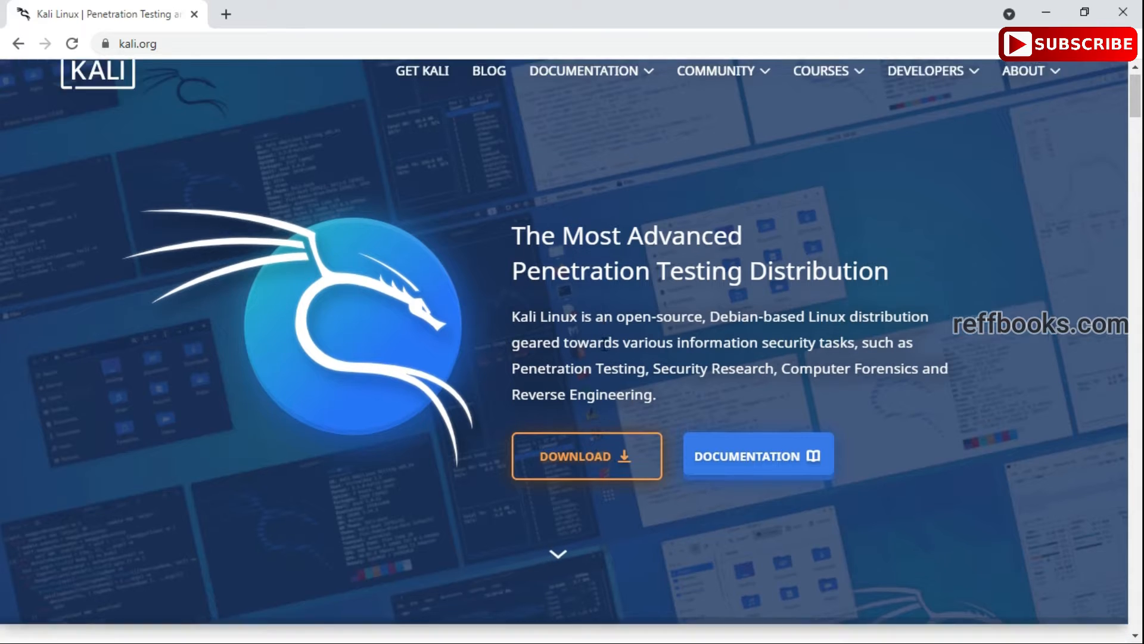
{"action": "scroll", "coordinate": [604, 344], "scroll_direction": "down", "scroll_amount": 4}
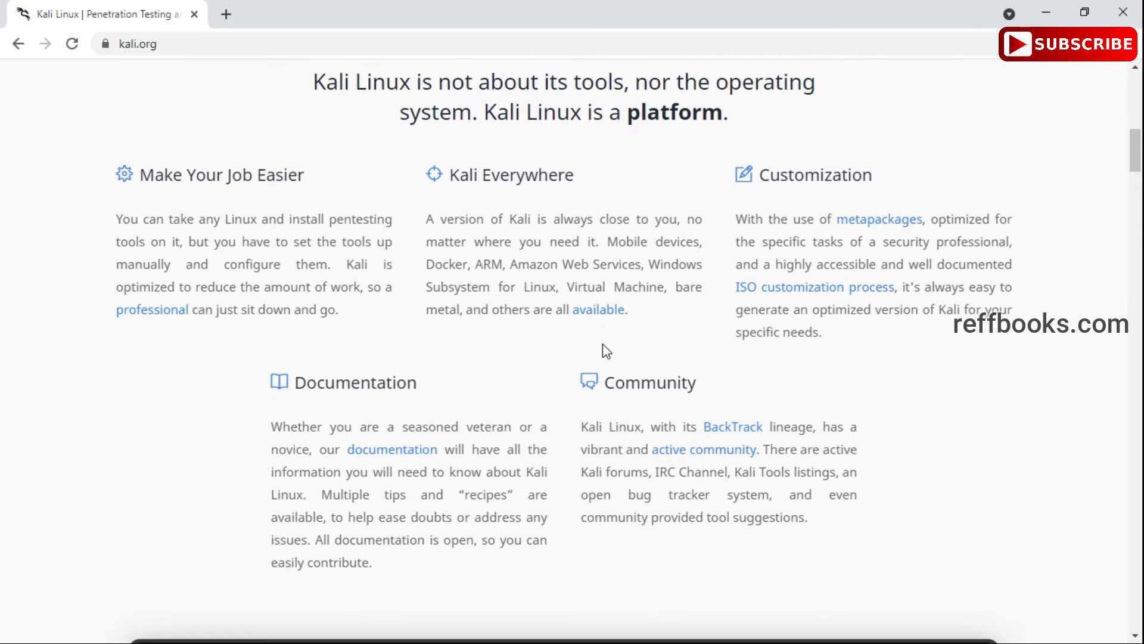
{"action": "scroll", "coordinate": [607, 350], "scroll_direction": "down", "scroll_amount": 10}
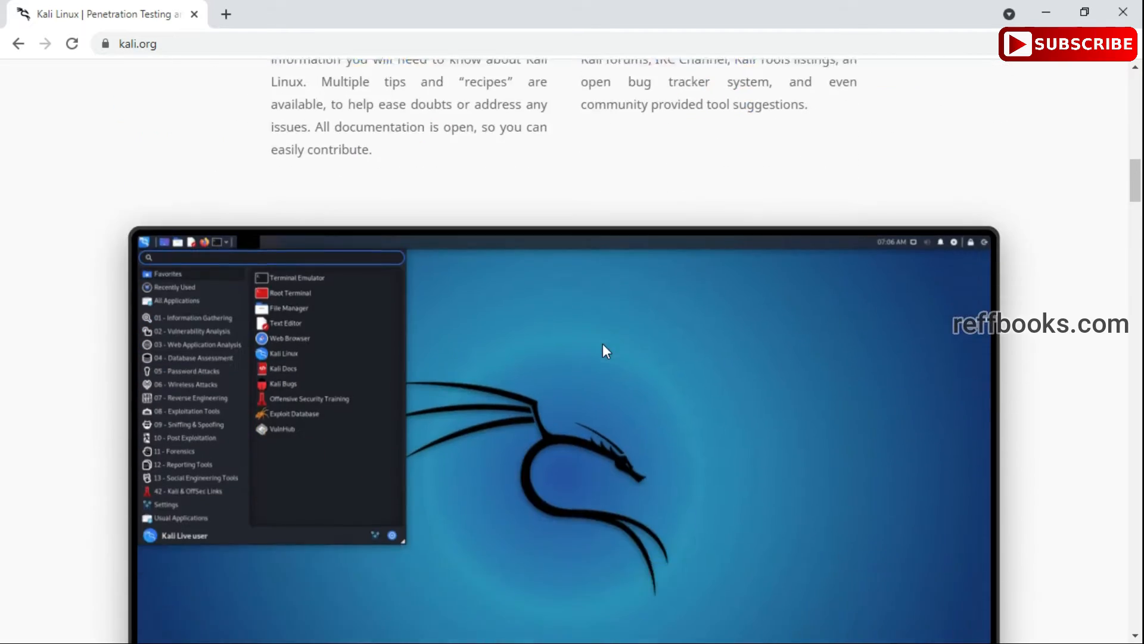
{"action": "scroll", "coordinate": [605, 353], "scroll_direction": "up", "scroll_amount": 2}
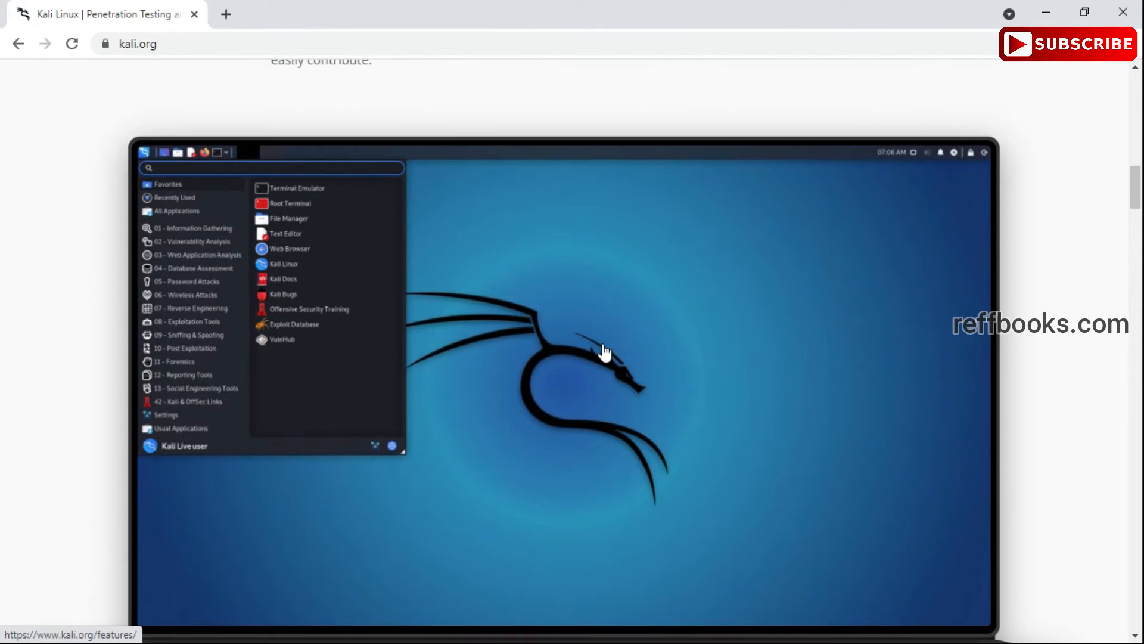
{"action": "scroll", "coordinate": [604, 352], "scroll_direction": "down", "scroll_amount": 8}
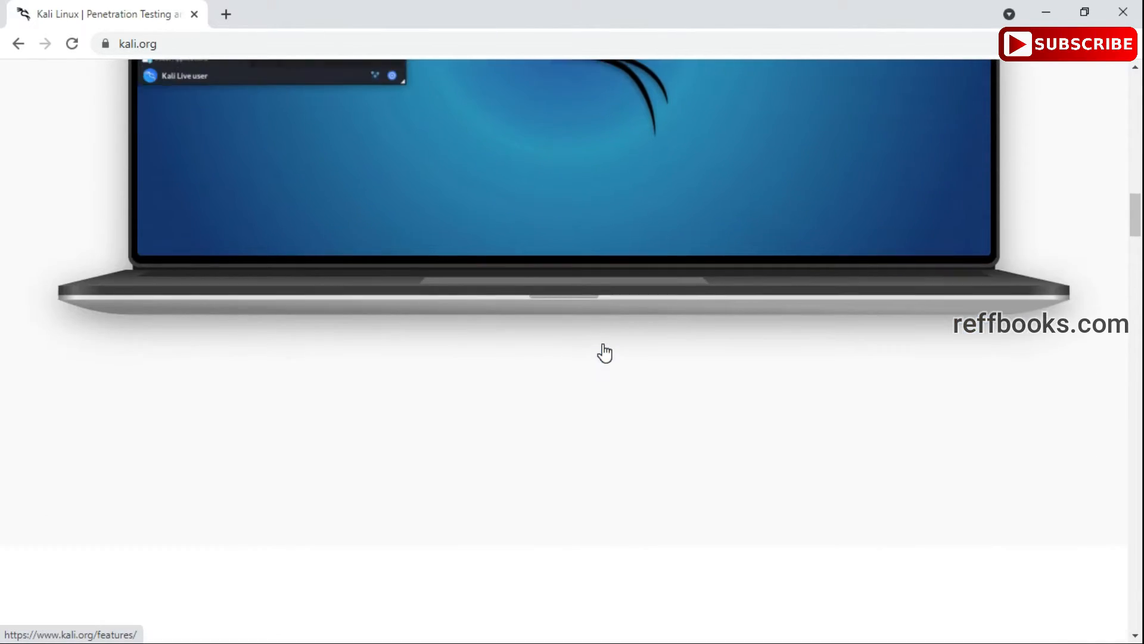
Step: Examine the Kali Everywhere section, covering Undercover Mode, NetHunter, Win-KeX and the supported platforms from ARM to WSL
{"action": "scroll", "coordinate": [604, 351], "scroll_direction": "down", "scroll_amount": 10}
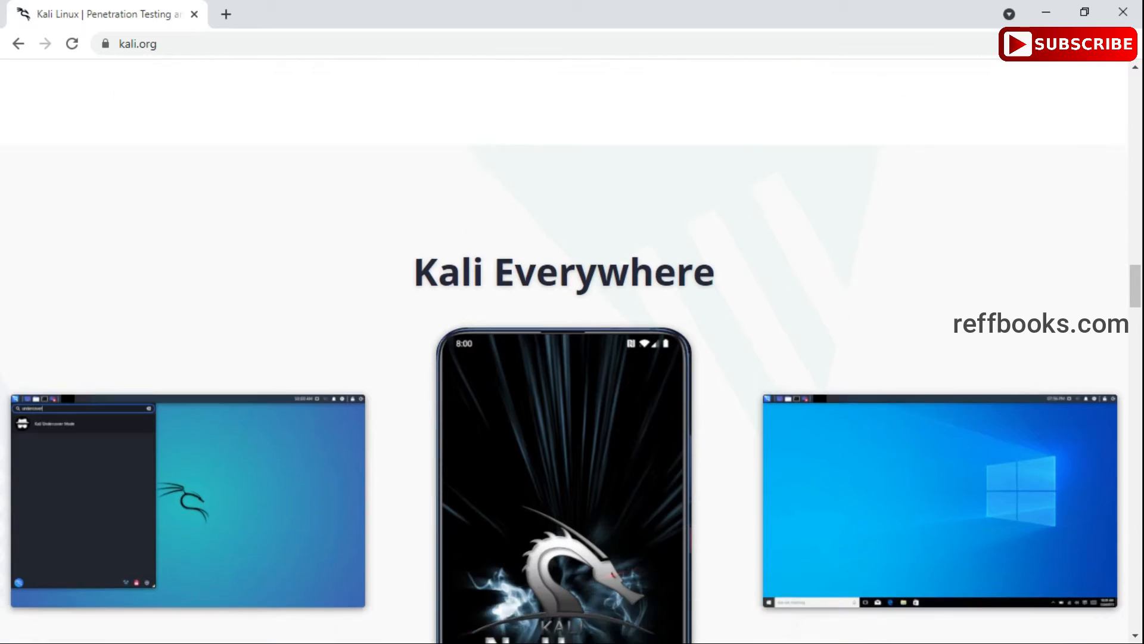
{"action": "scroll", "coordinate": [602, 343], "scroll_direction": "down", "scroll_amount": 2}
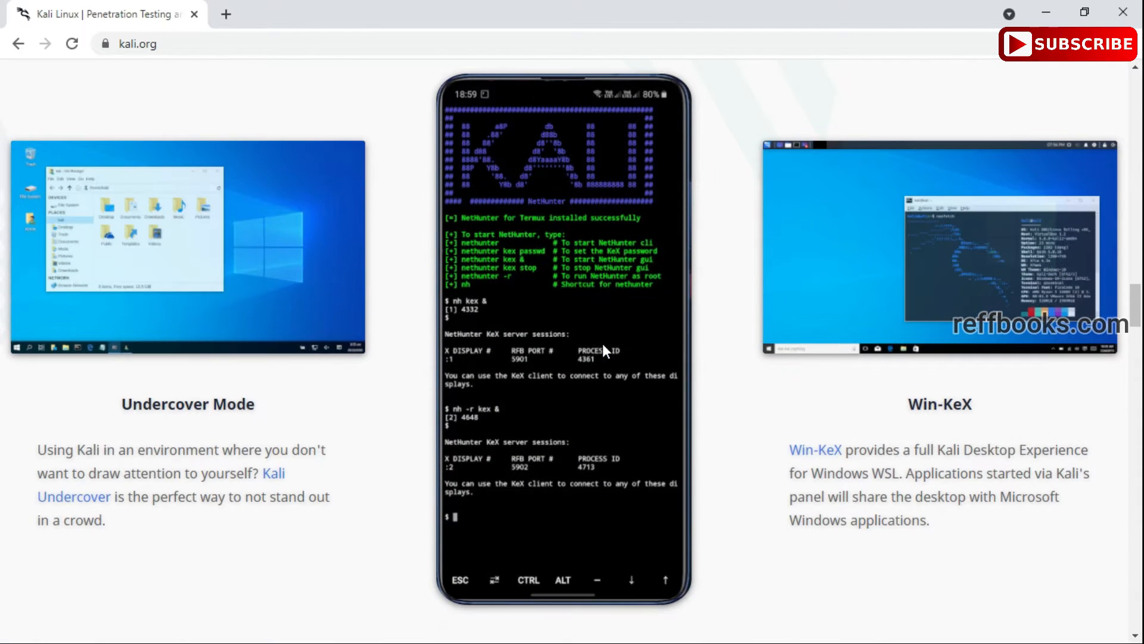
{"action": "scroll", "coordinate": [602, 343], "scroll_direction": "up", "scroll_amount": 2}
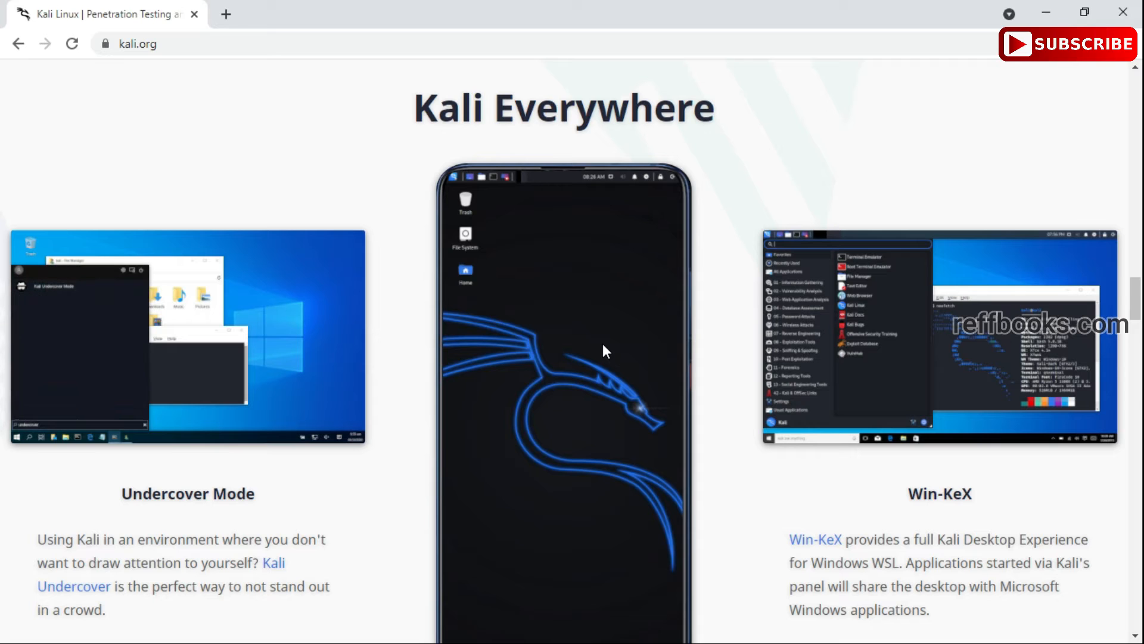
{"action": "scroll", "coordinate": [603, 343], "scroll_direction": "down", "scroll_amount": 4}
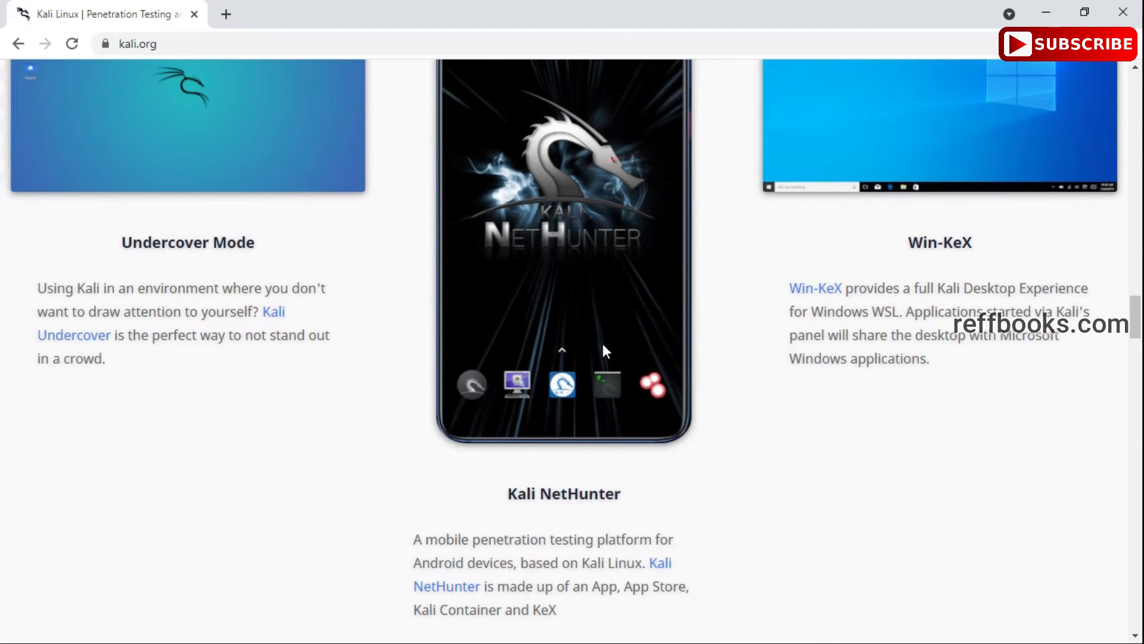
{"action": "scroll", "coordinate": [602, 344], "scroll_direction": "down", "scroll_amount": 1}
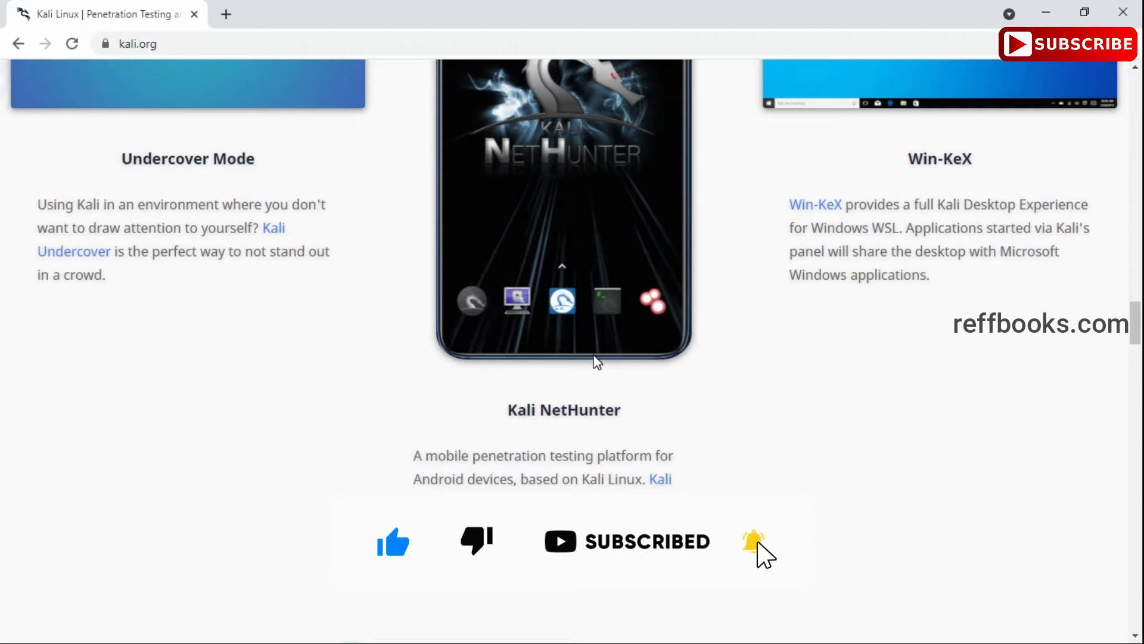
{"action": "scroll", "coordinate": [598, 360], "scroll_direction": "up", "scroll_amount": 1}
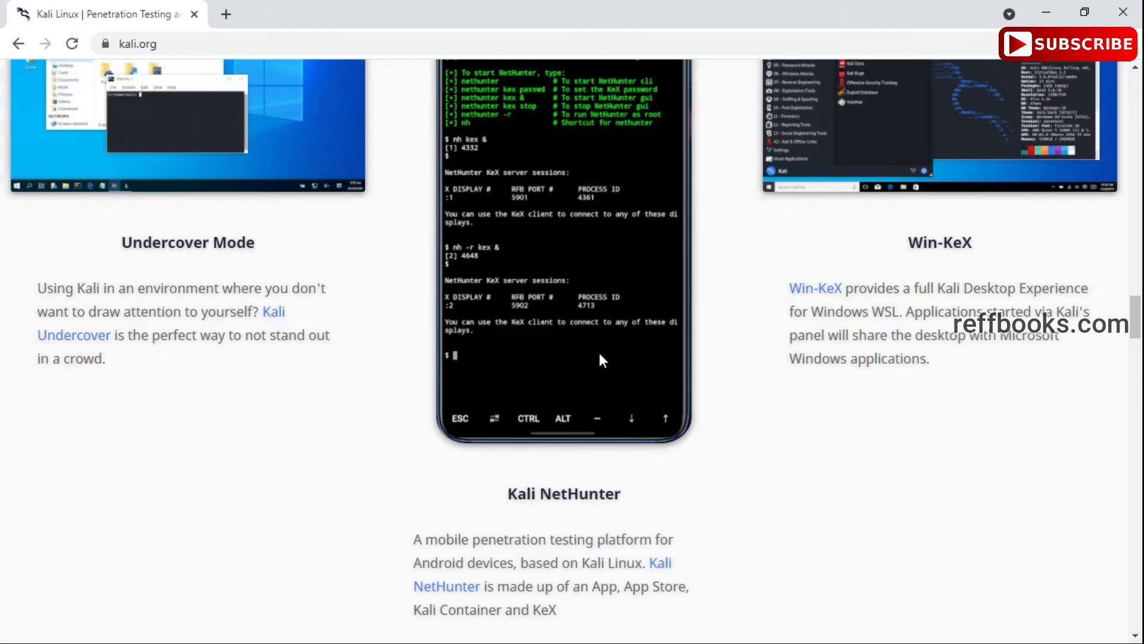
{"action": "scroll", "coordinate": [600, 357], "scroll_direction": "up", "scroll_amount": 1}
{"action": "scroll", "coordinate": [601, 360], "scroll_direction": "up", "scroll_amount": 2}
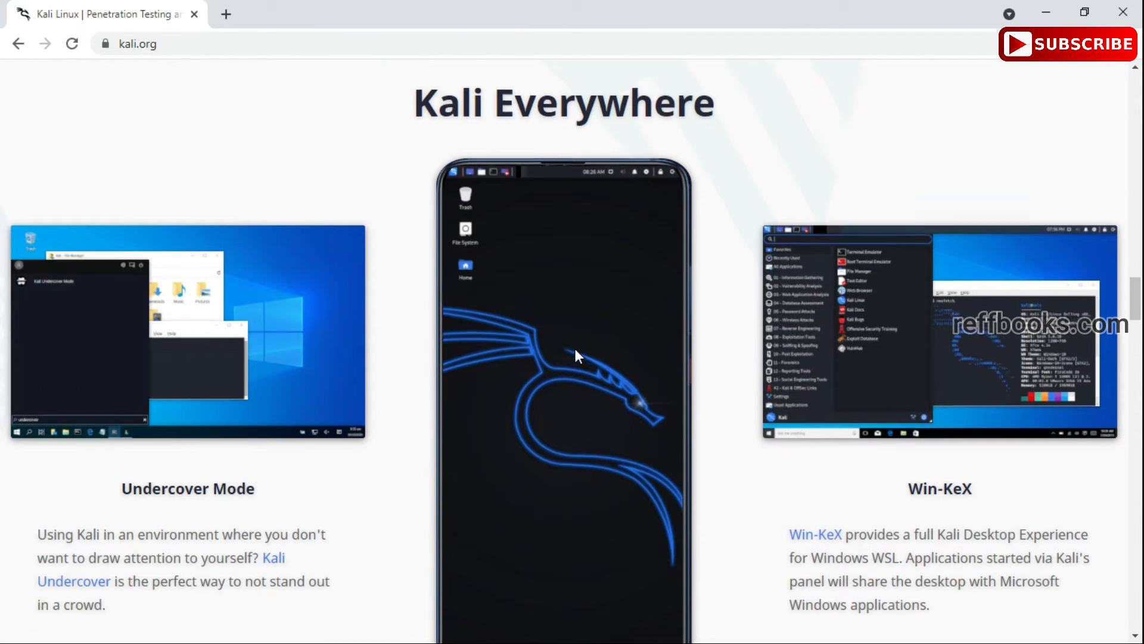
{"action": "scroll", "coordinate": [576, 356], "scroll_direction": "down", "scroll_amount": 3}
{"action": "scroll", "coordinate": [577, 356], "scroll_direction": "down", "scroll_amount": 8}
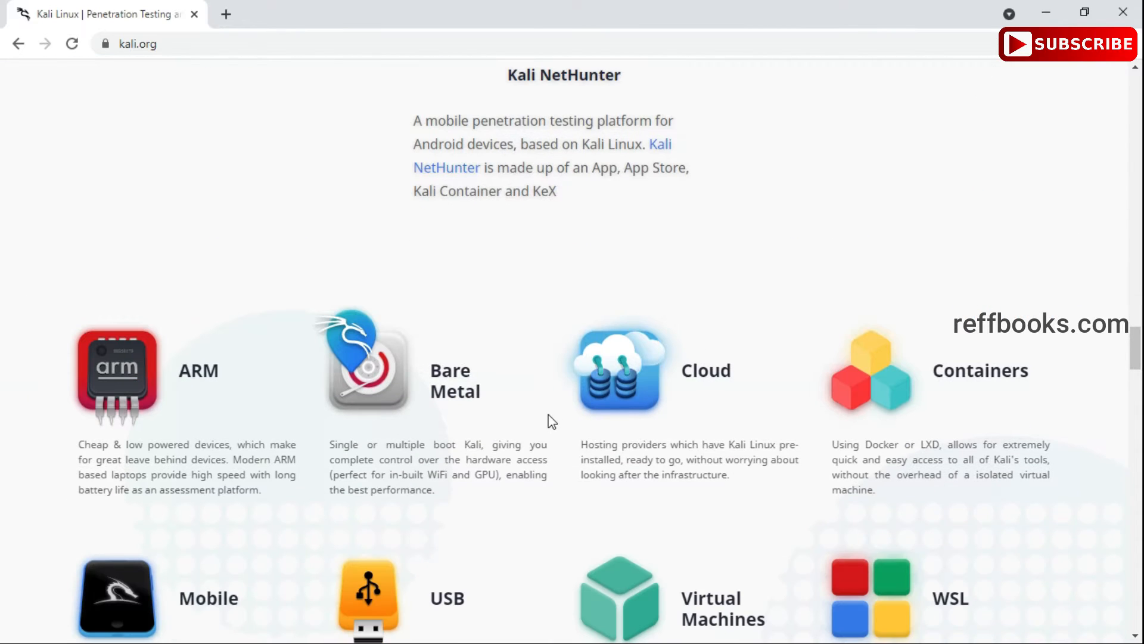
{"action": "scroll", "coordinate": [553, 417], "scroll_direction": "down", "scroll_amount": 4}
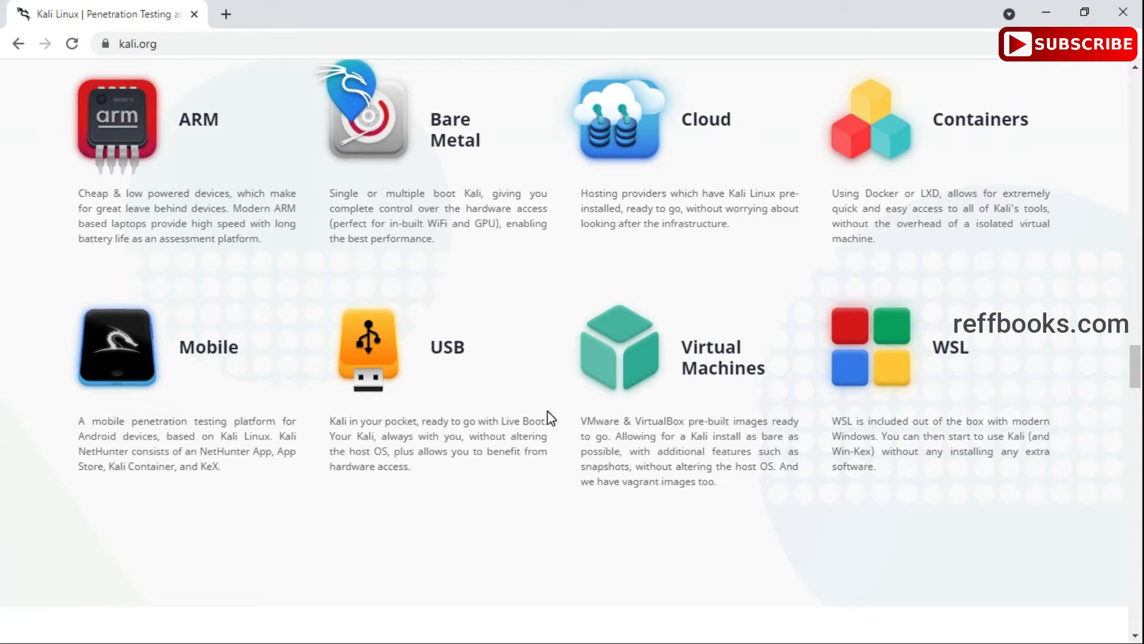
Step: Review the Xfce, GNOME Shell and KDE Plasma desktop options and the latest blog news on the homepage
{"action": "scroll", "coordinate": [547, 411], "scroll_direction": "down", "scroll_amount": 9}
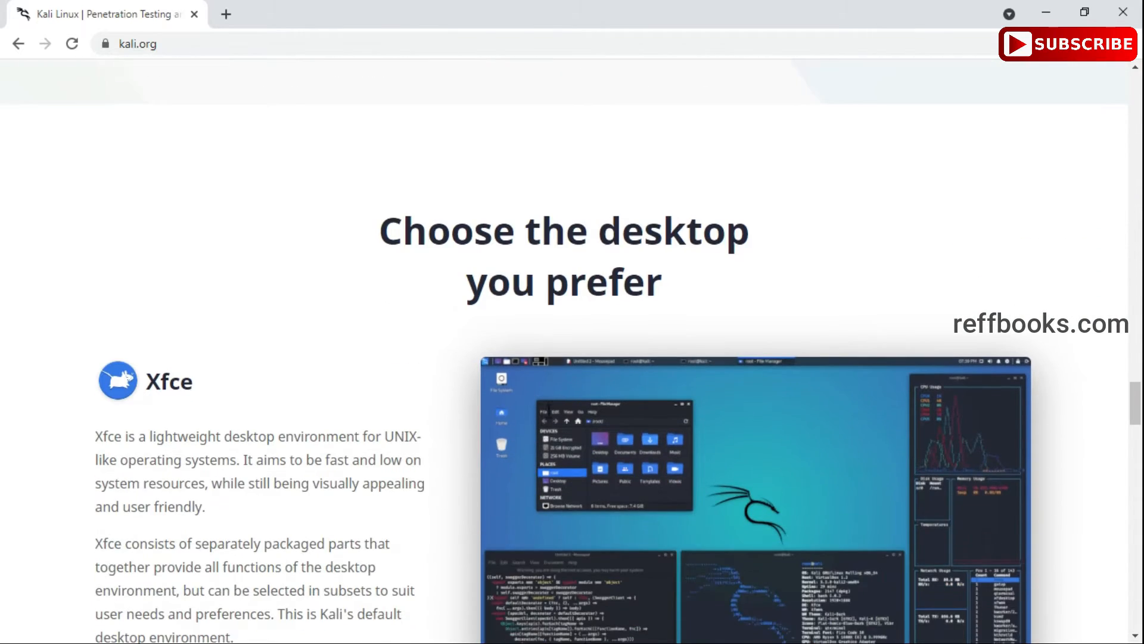
{"action": "scroll", "coordinate": [547, 417], "scroll_direction": "down", "scroll_amount": 1}
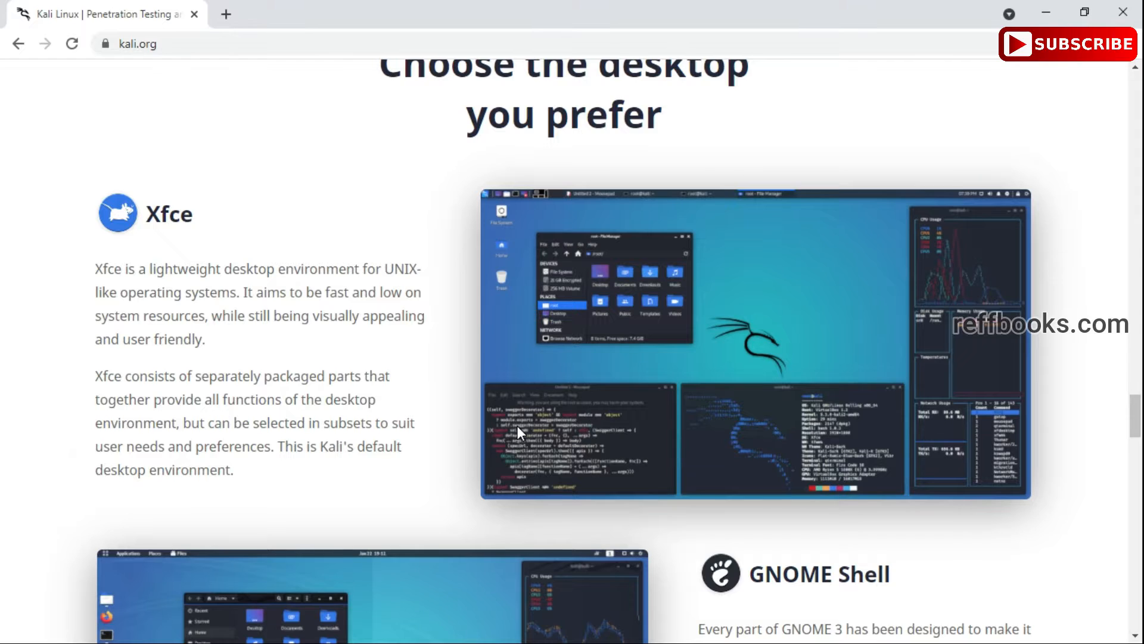
{"action": "scroll", "coordinate": [517, 426], "scroll_direction": "down", "scroll_amount": 1}
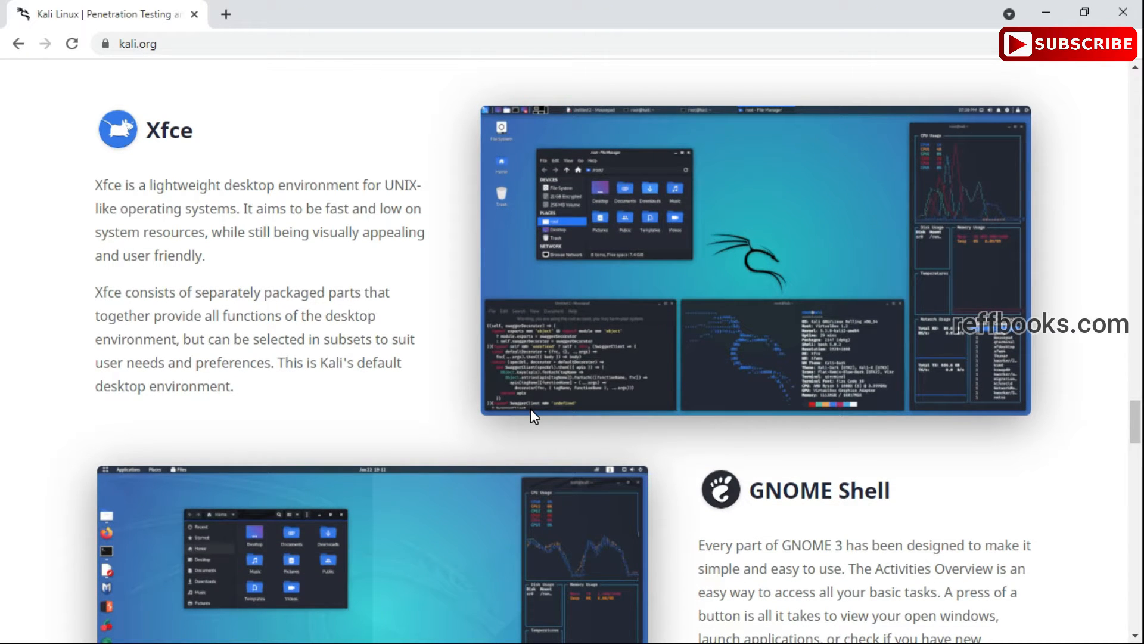
{"action": "scroll", "coordinate": [531, 417], "scroll_direction": "down", "scroll_amount": 8}
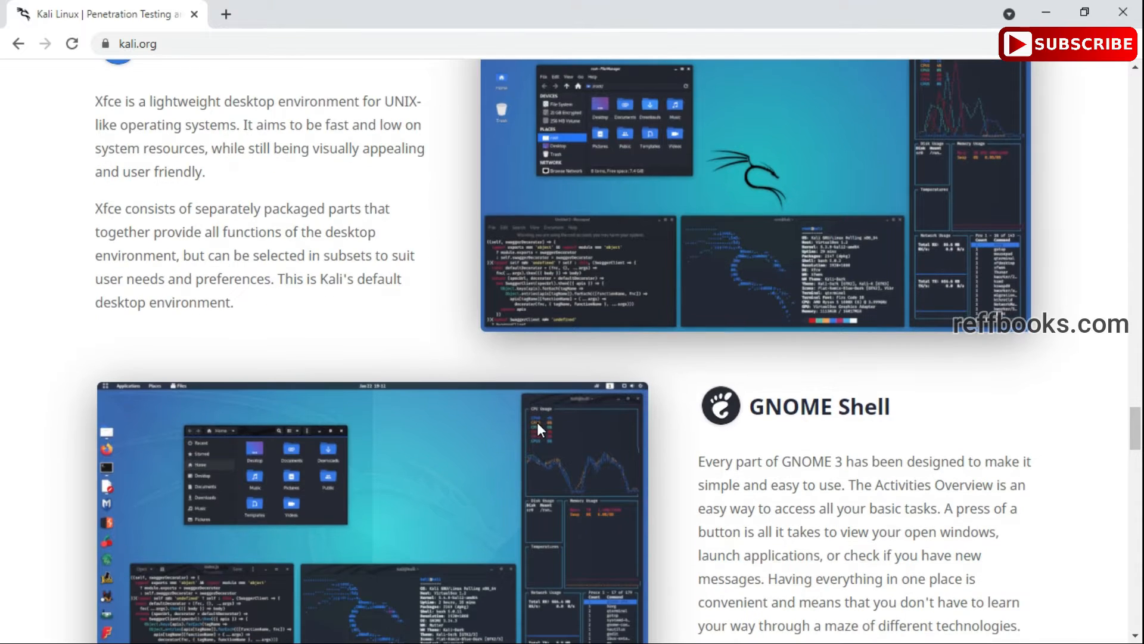
{"action": "scroll", "coordinate": [538, 422], "scroll_direction": "down", "scroll_amount": 3}
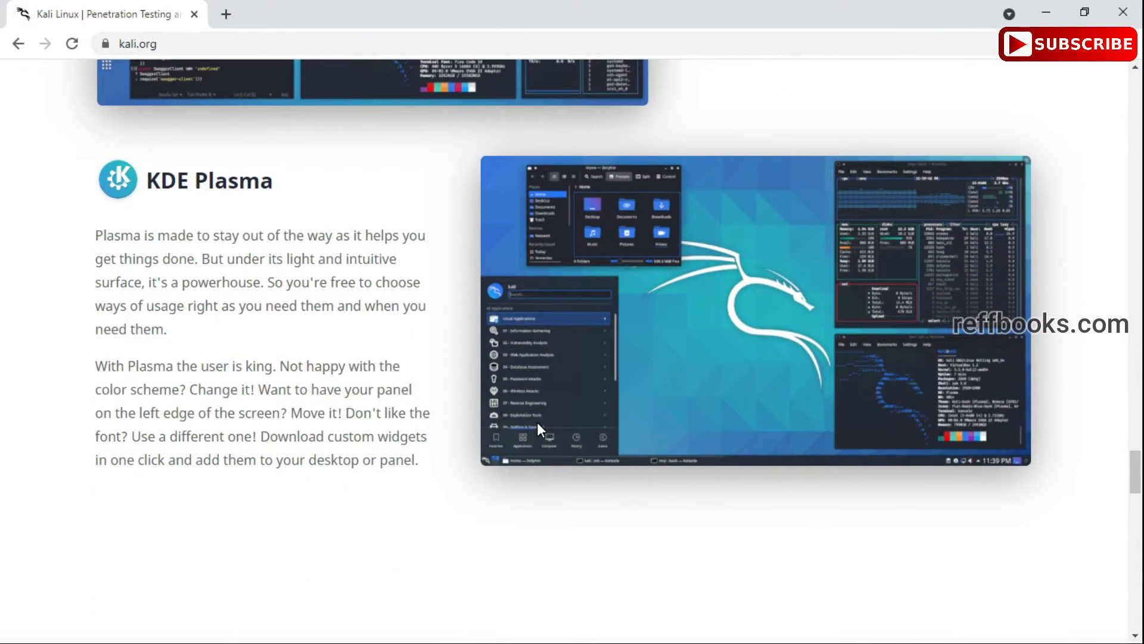
{"action": "scroll", "coordinate": [538, 422], "scroll_direction": "down", "scroll_amount": 5}
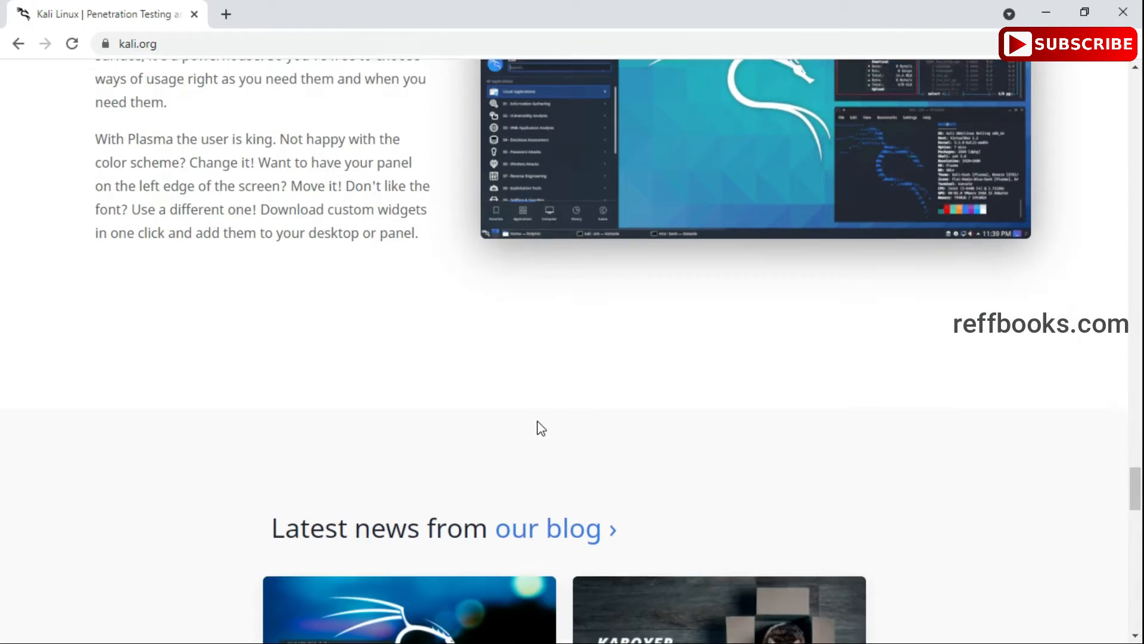
{"action": "scroll", "coordinate": [538, 427], "scroll_direction": "down", "scroll_amount": 3}
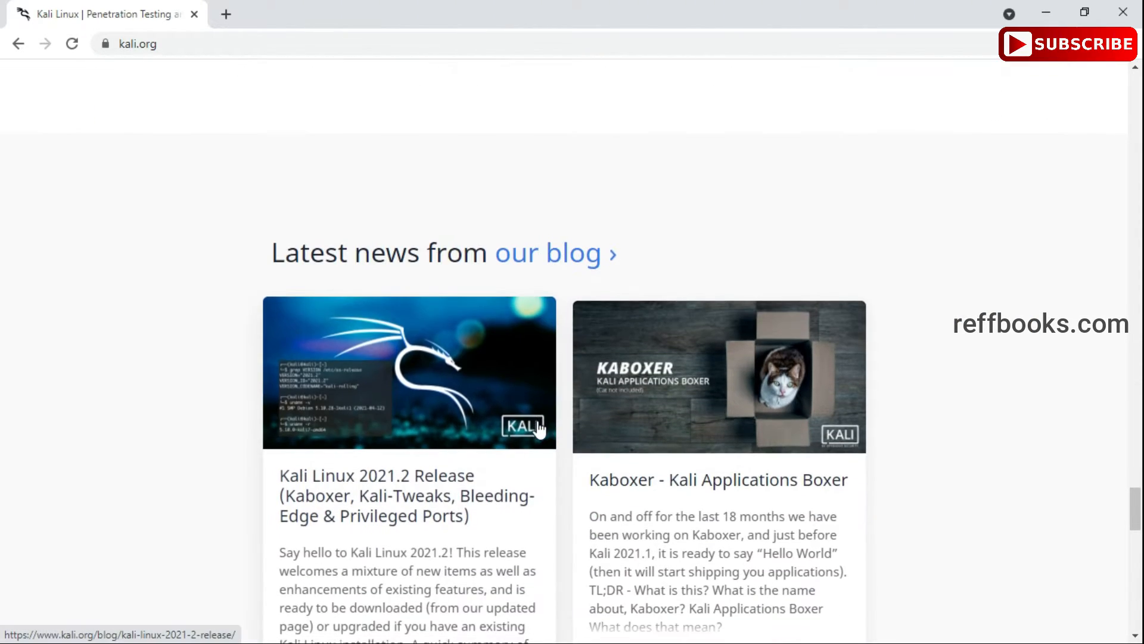
{"action": "scroll", "coordinate": [539, 430], "scroll_direction": "down", "scroll_amount": 1}
{"action": "scroll", "coordinate": [538, 428], "scroll_direction": "down", "scroll_amount": 3}
Step: Open the Kali download page from the homepage and choose the recommended Virtual Machines platform
{"action": "scroll", "coordinate": [538, 424], "scroll_direction": "up", "scroll_amount": 20}
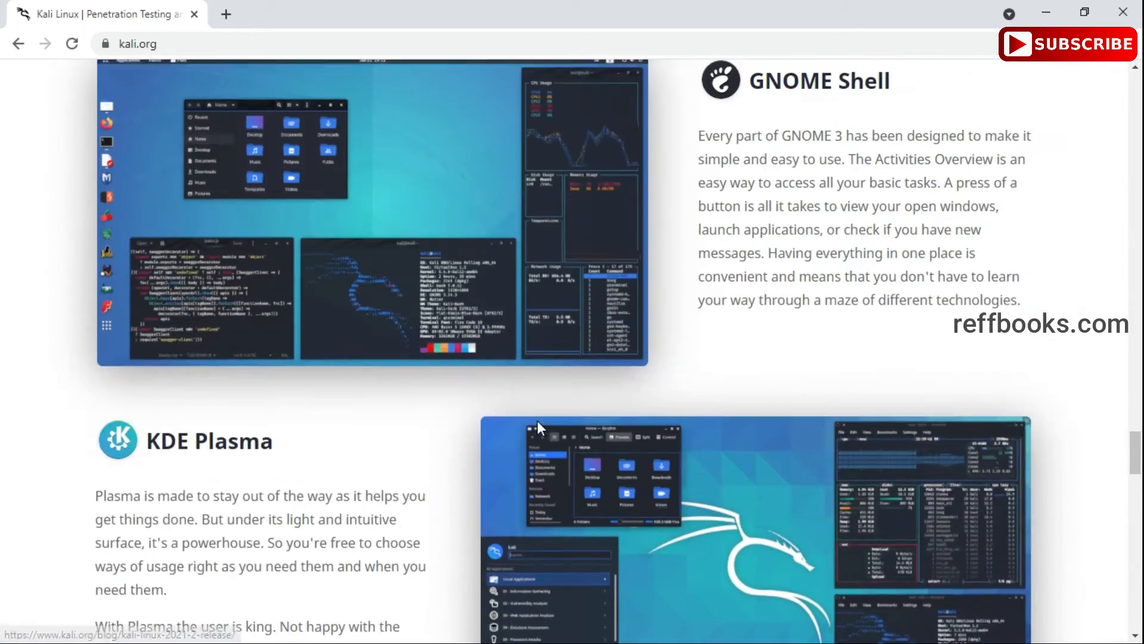
{"action": "scroll", "coordinate": [537, 420], "scroll_direction": "up", "scroll_amount": 15}
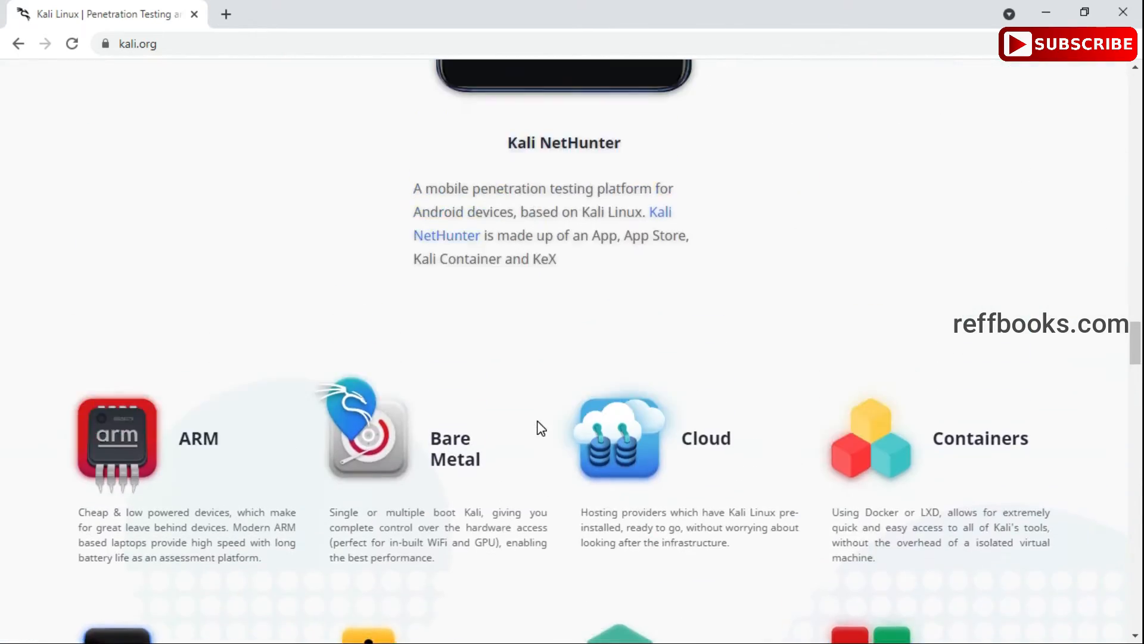
{"action": "scroll", "coordinate": [538, 420], "scroll_direction": "up", "scroll_amount": 20}
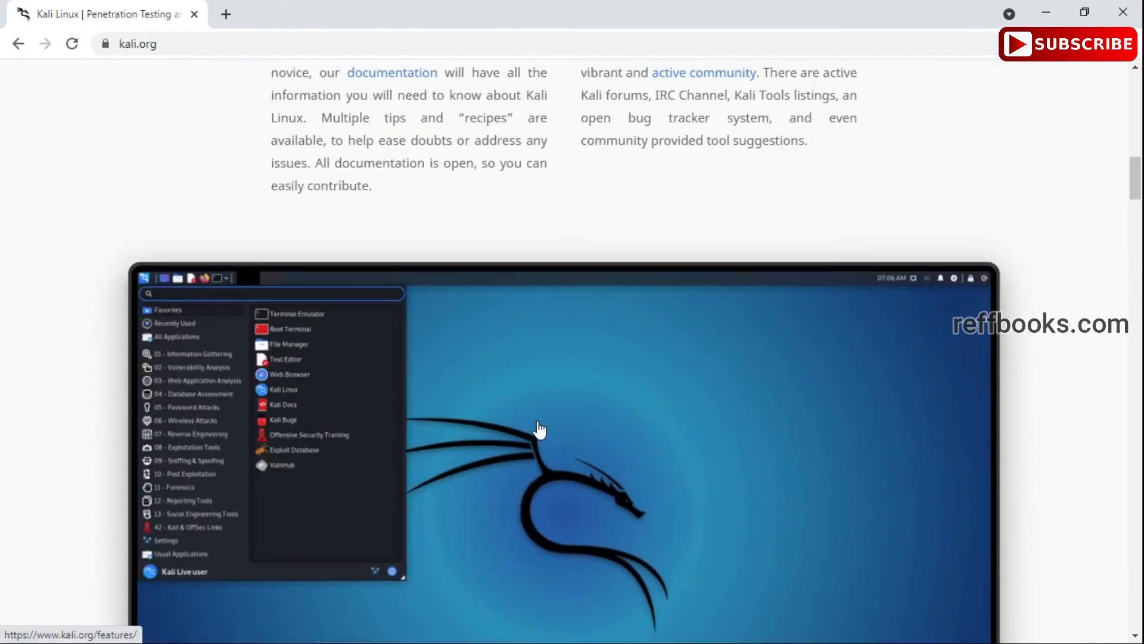
{"action": "scroll", "coordinate": [539, 427], "scroll_direction": "up", "scroll_amount": 10}
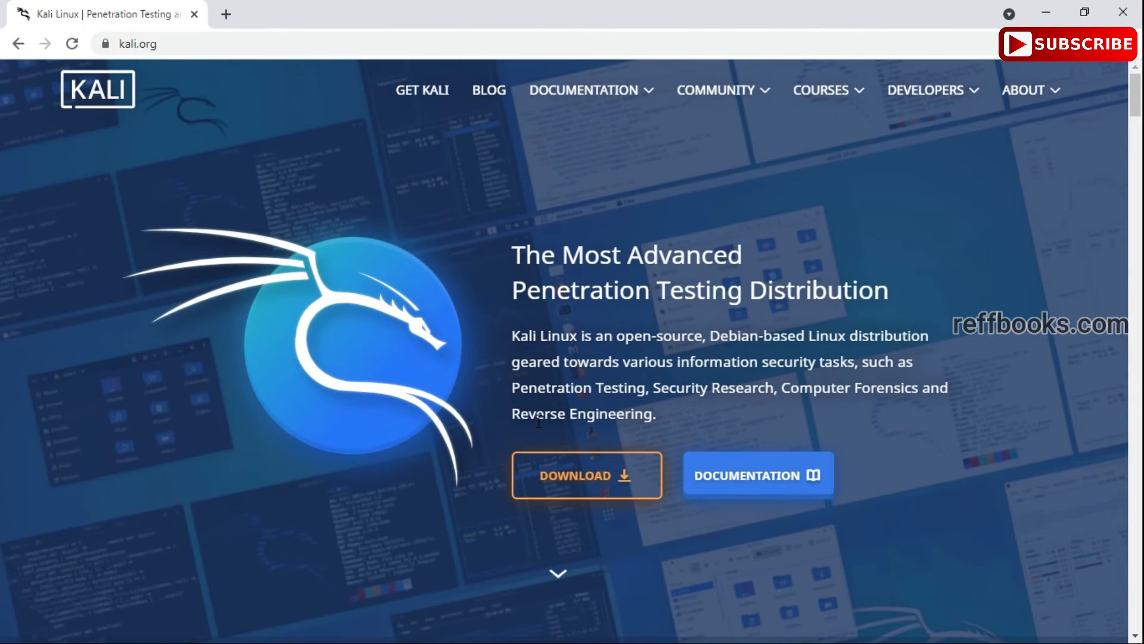
{"action": "left_click", "coordinate": [614, 481]}
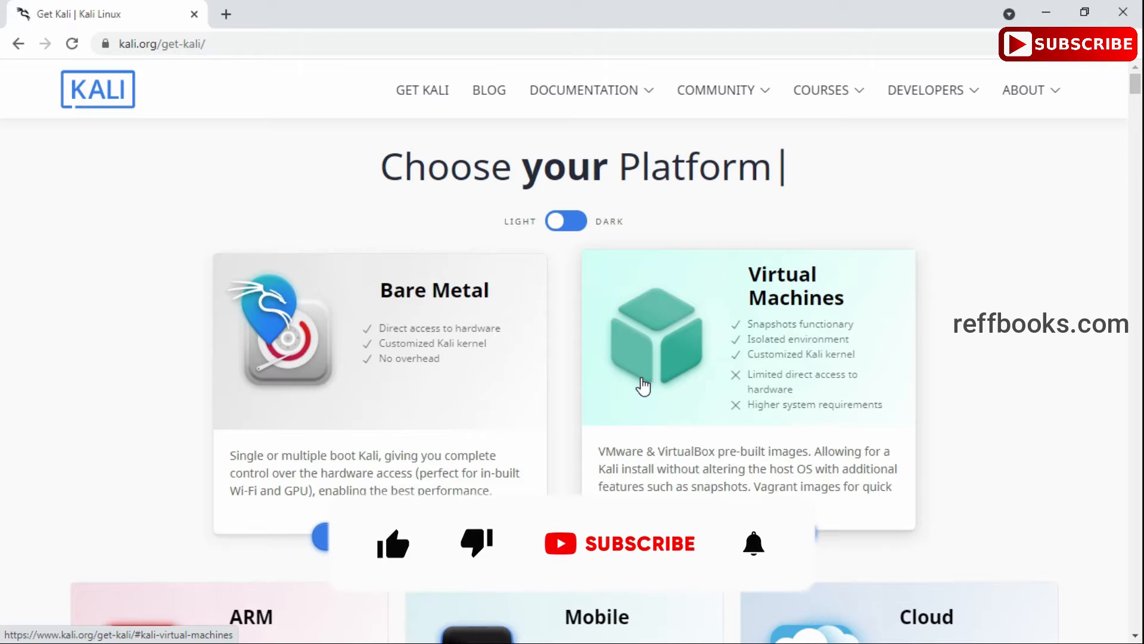
{"action": "scroll", "coordinate": [643, 386], "scroll_direction": "down", "scroll_amount": 3}
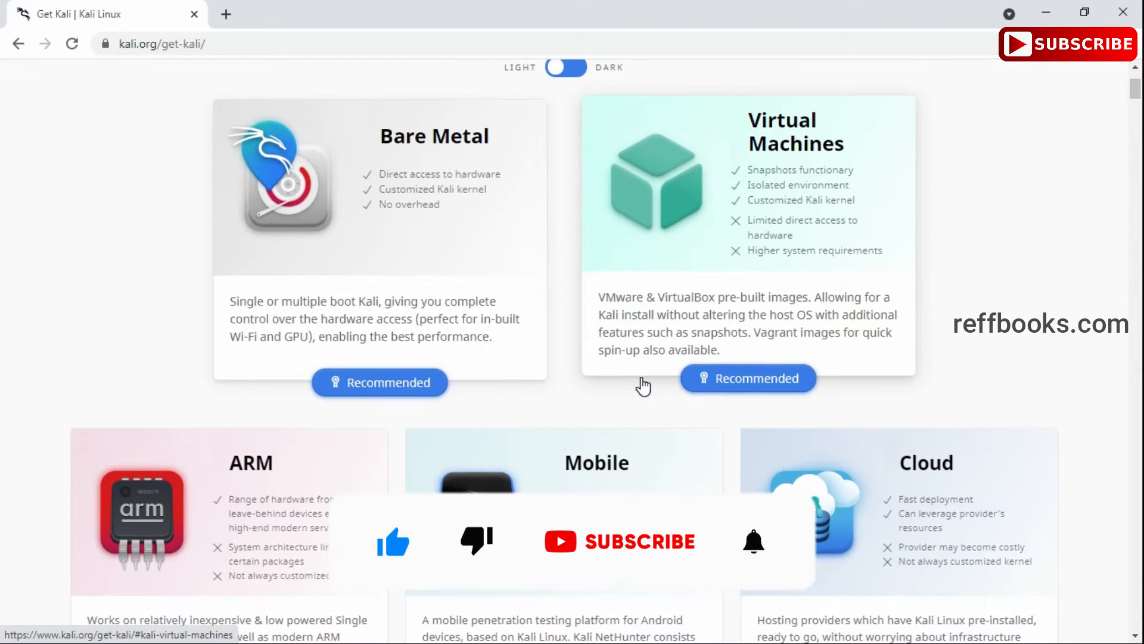
{"action": "scroll", "coordinate": [645, 385], "scroll_direction": "up", "scroll_amount": 3}
{"action": "scroll", "coordinate": [643, 386], "scroll_direction": "down", "scroll_amount": 2}
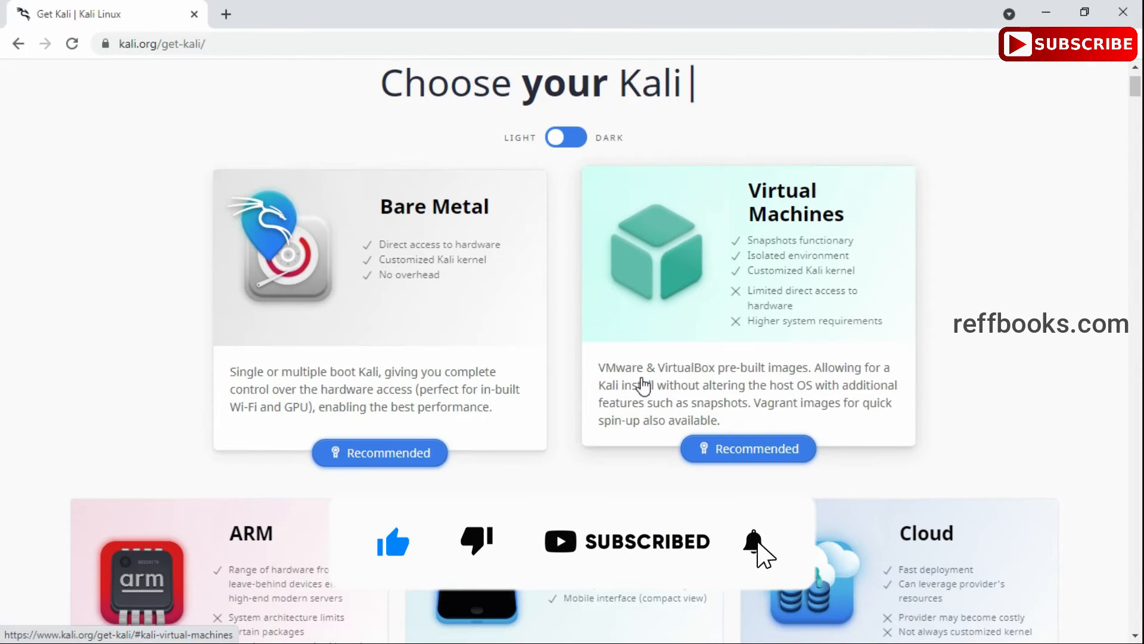
{"action": "left_click", "coordinate": [756, 454]}
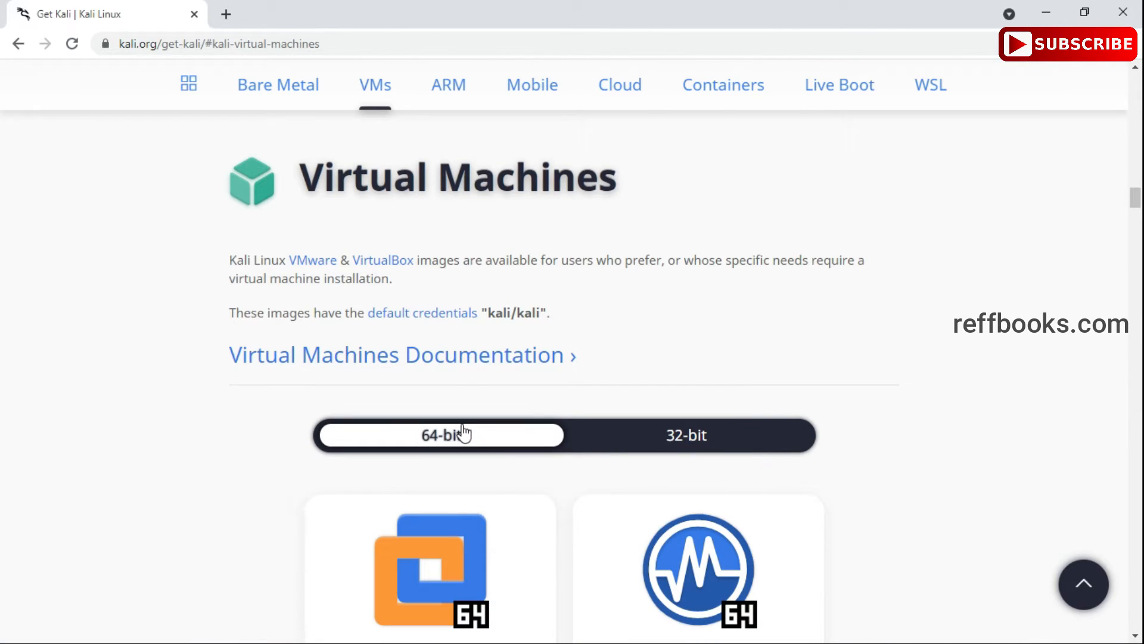
Step: Compare the 64-bit VMware and VirtualBox download options with the 32-bit ones
{"action": "scroll", "coordinate": [562, 447], "scroll_direction": "down", "scroll_amount": 1}
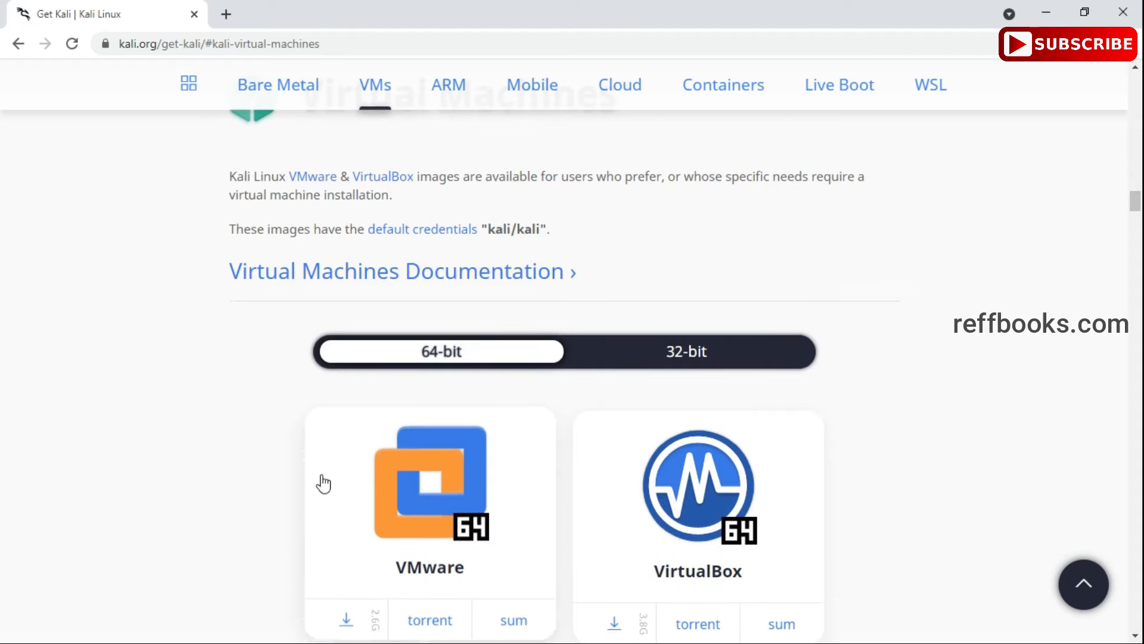
{"action": "scroll", "coordinate": [553, 387], "scroll_direction": "down", "scroll_amount": 3}
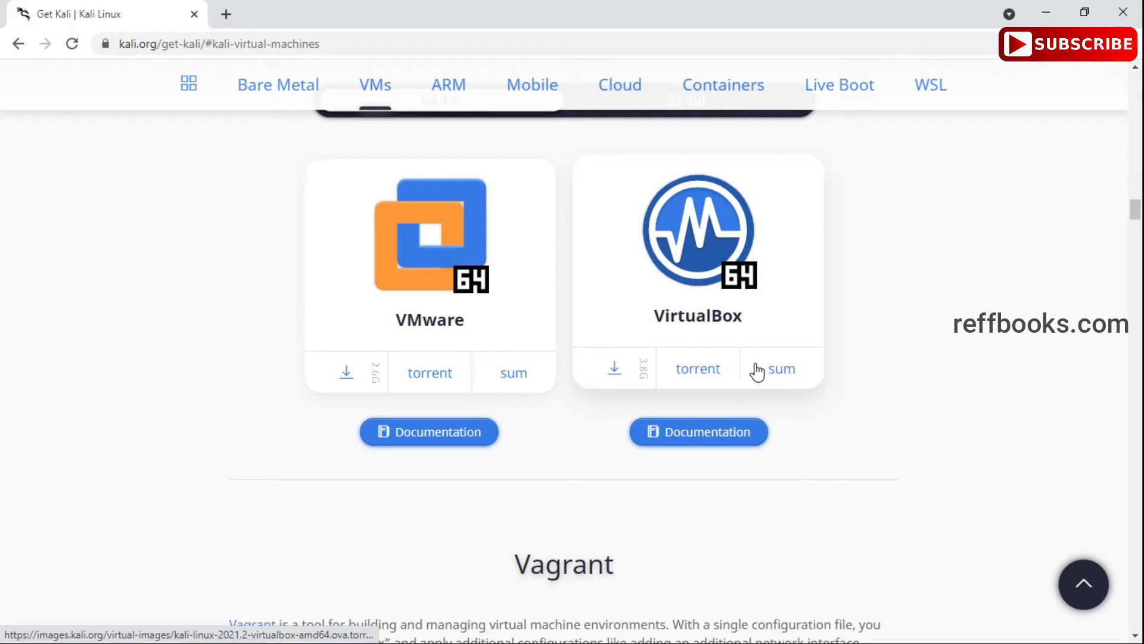
{"action": "scroll", "coordinate": [617, 377], "scroll_direction": "up", "scroll_amount": 3}
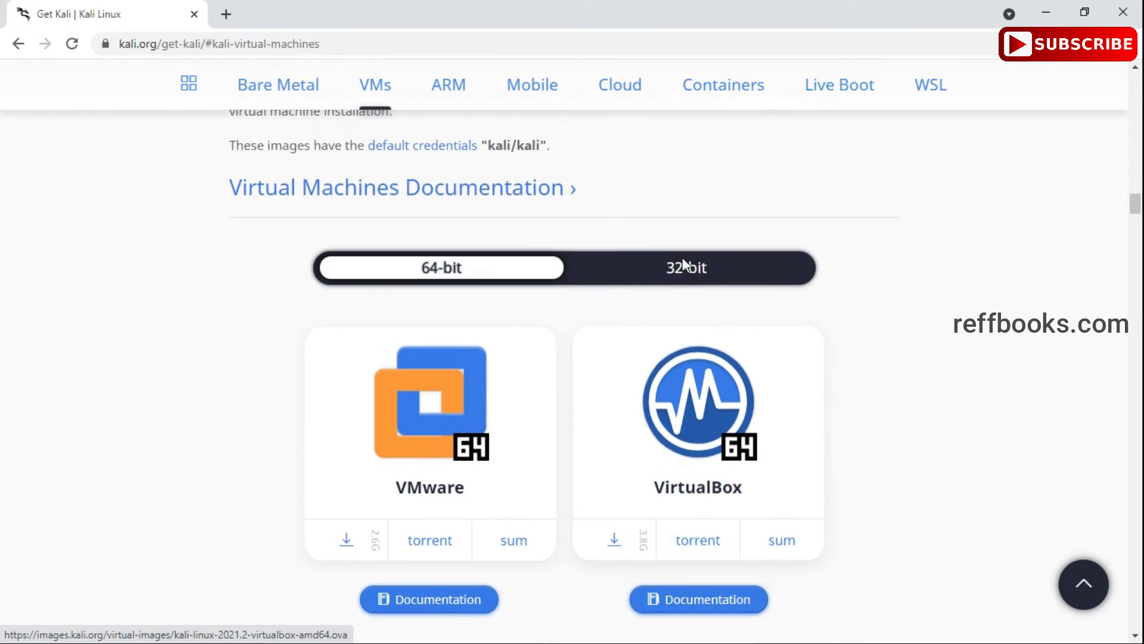
{"action": "left_click", "coordinate": [674, 271]}
{"action": "scroll", "coordinate": [626, 292], "scroll_direction": "down", "scroll_amount": 3}
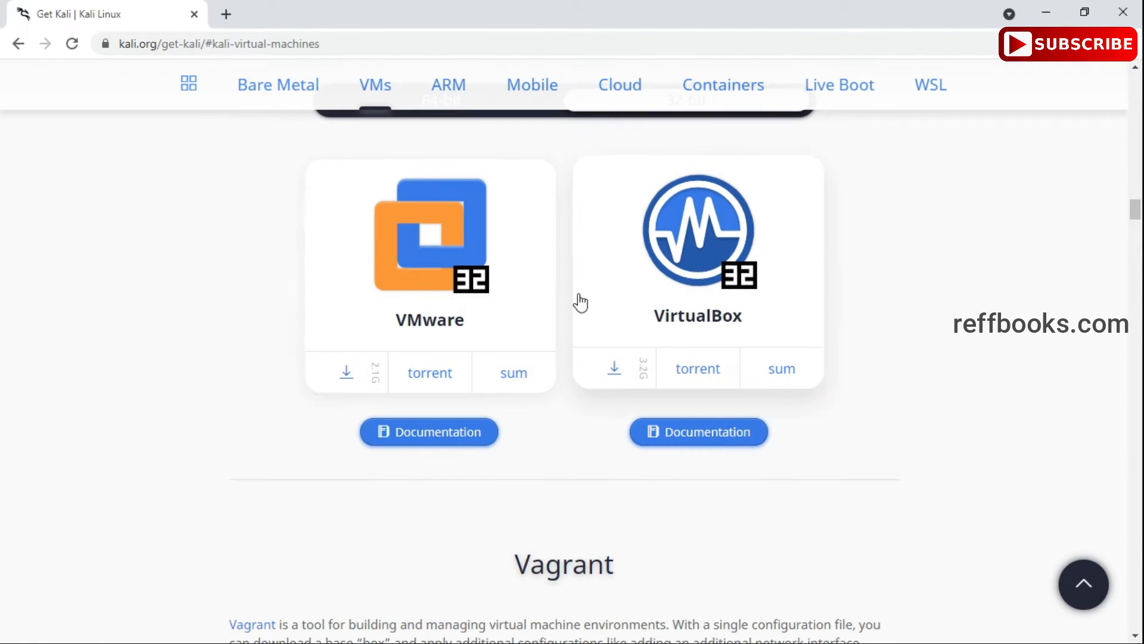
{"action": "scroll", "coordinate": [476, 320], "scroll_direction": "up", "scroll_amount": 3}
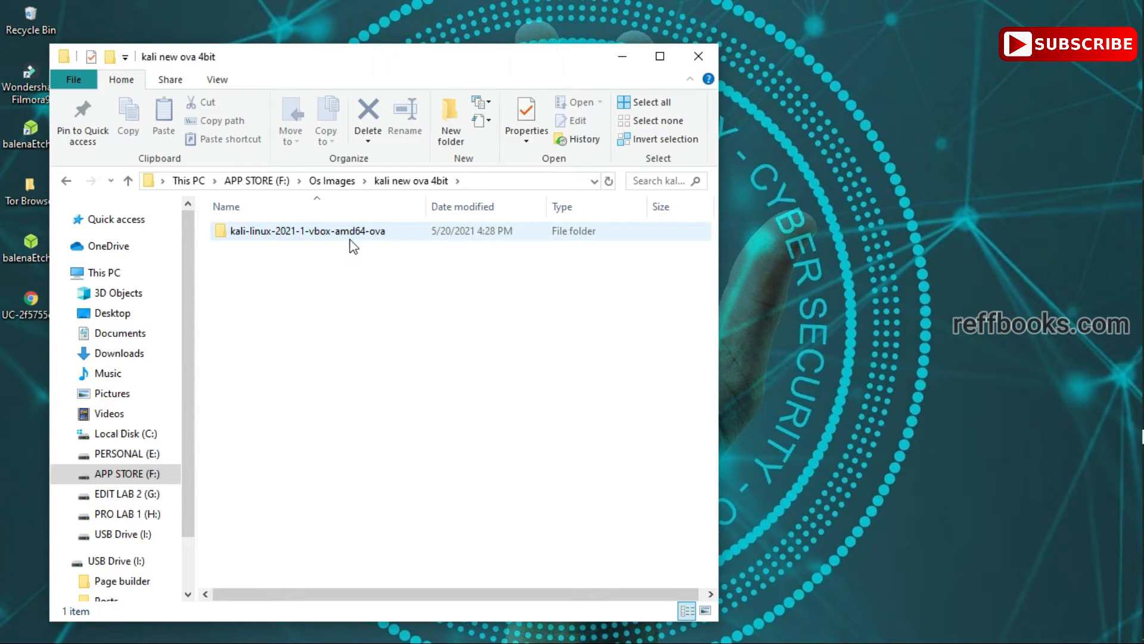
Step: Open the kali-linux-2021.1-vbox-amd64.ova appliance from the kali-linux-2021-1-vbox-amd64-ova folder in VirtualBox
{"action": "double_click", "coordinate": [348, 239]}
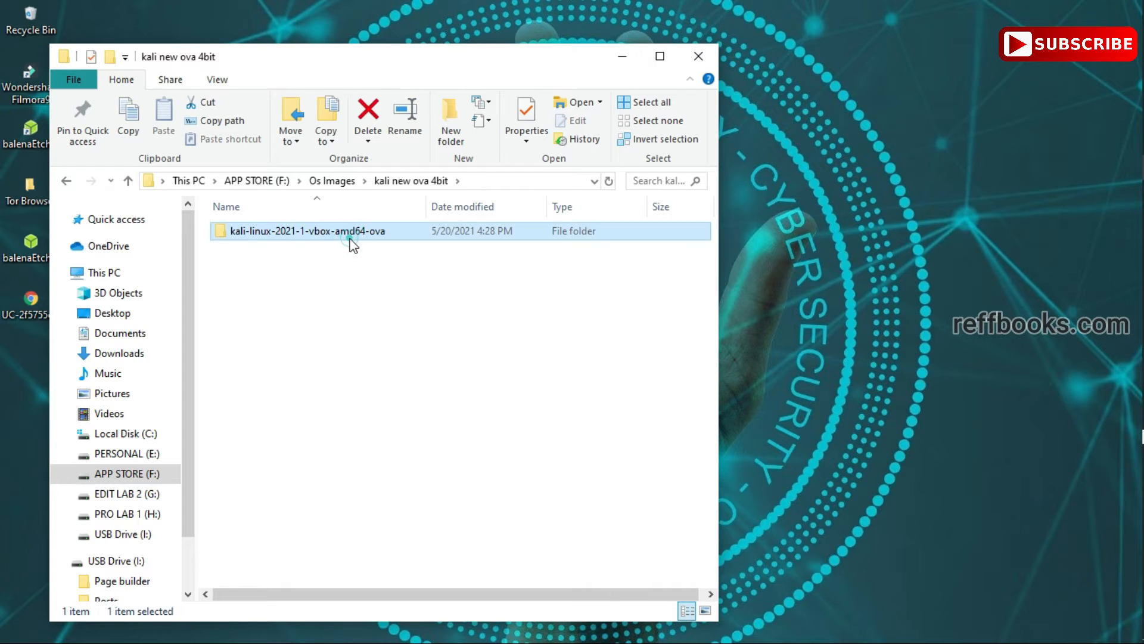
{"action": "left_click", "coordinate": [220, 231]}
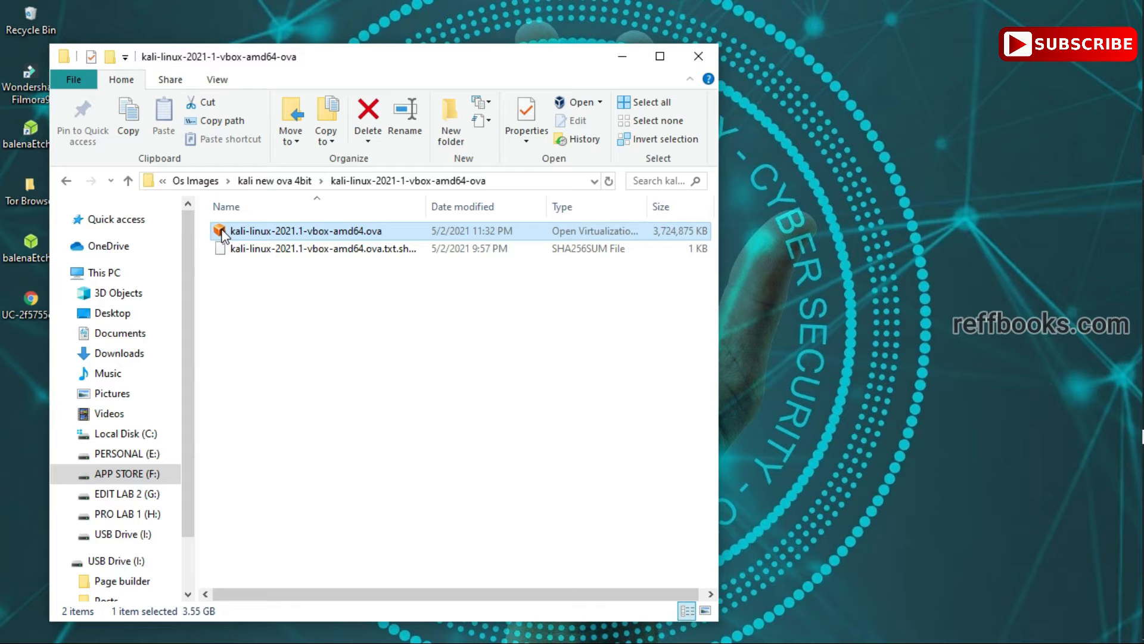
{"action": "double_click", "coordinate": [221, 234]}
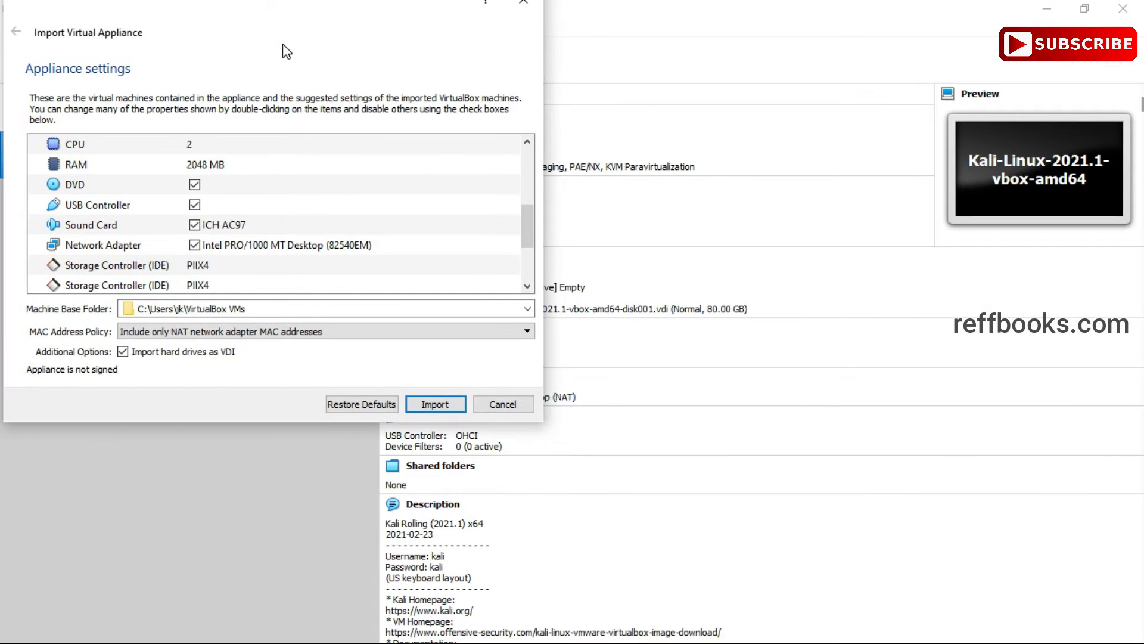
Step: Review the appliance settings from the system name to the storage controllers and import the Kali appliance with the suggested settings
{"action": "scroll", "coordinate": [269, 229], "scroll_direction": "down", "scroll_amount": 1}
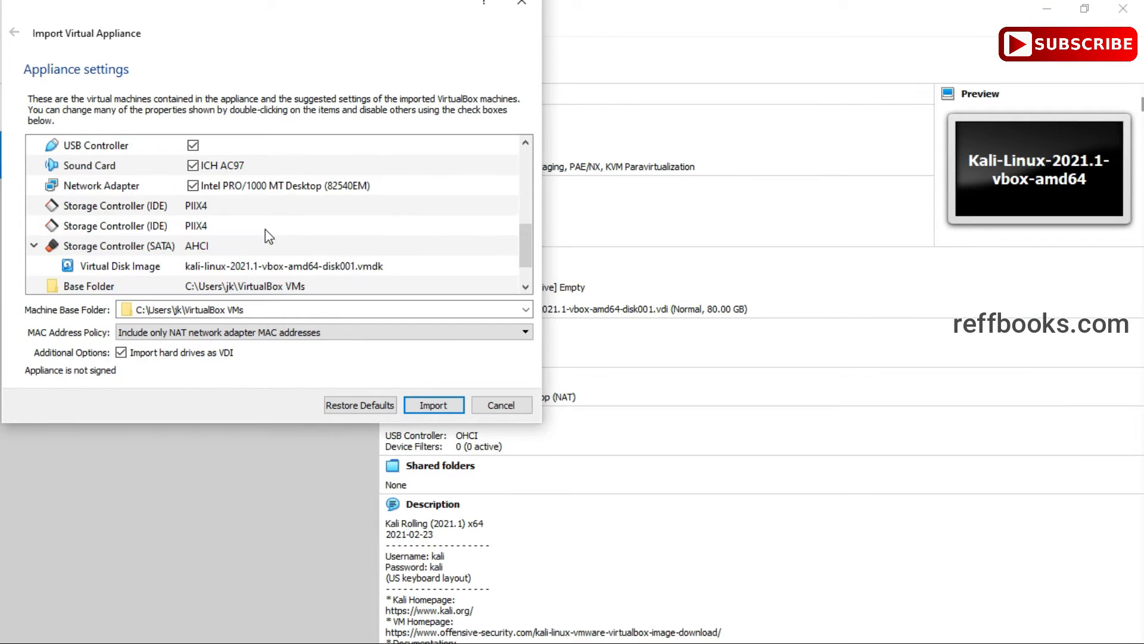
{"action": "scroll", "coordinate": [269, 236], "scroll_direction": "down", "scroll_amount": 1}
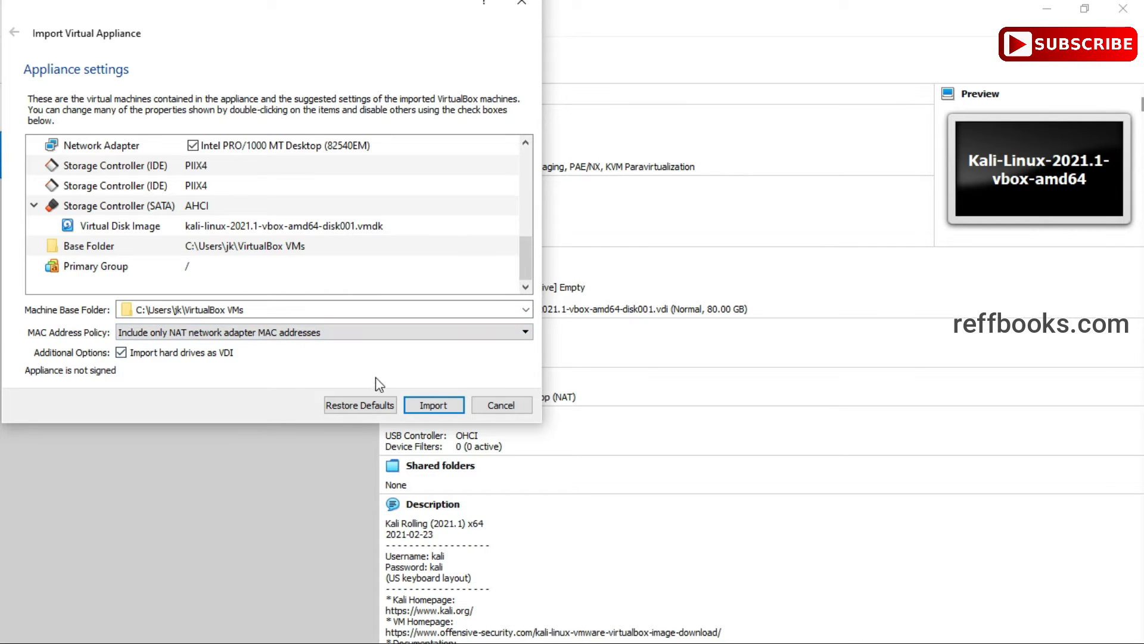
{"action": "scroll", "coordinate": [167, 191], "scroll_direction": "up", "scroll_amount": 10}
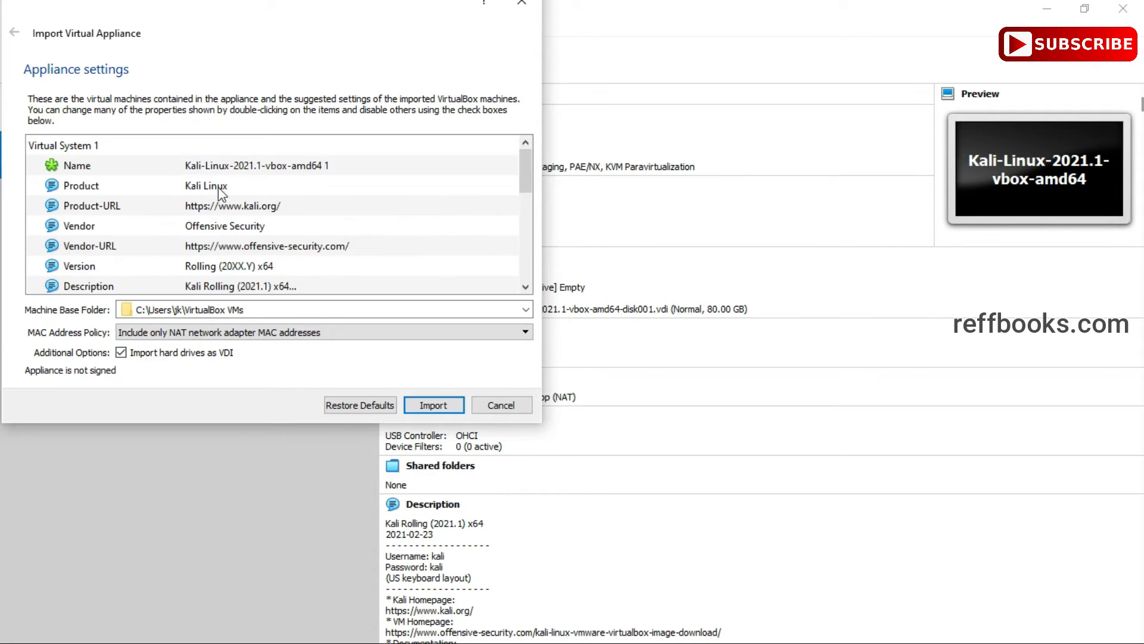
{"action": "scroll", "coordinate": [212, 199], "scroll_direction": "down", "scroll_amount": 10}
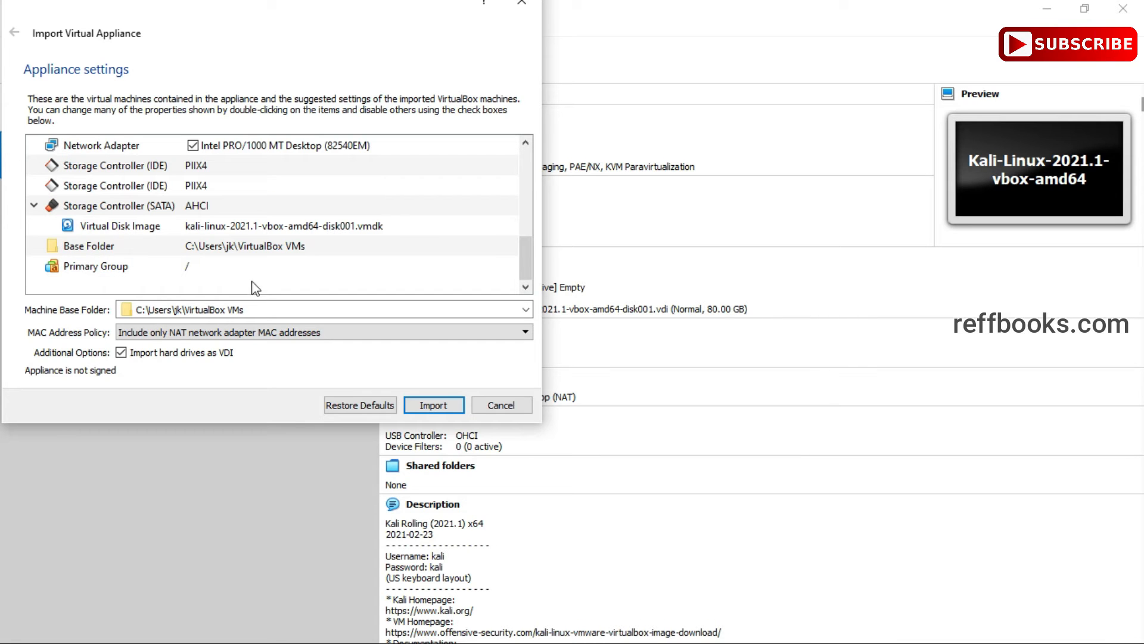
{"action": "left_click", "coordinate": [424, 404]}
{"action": "left_click", "coordinate": [173, 332]}
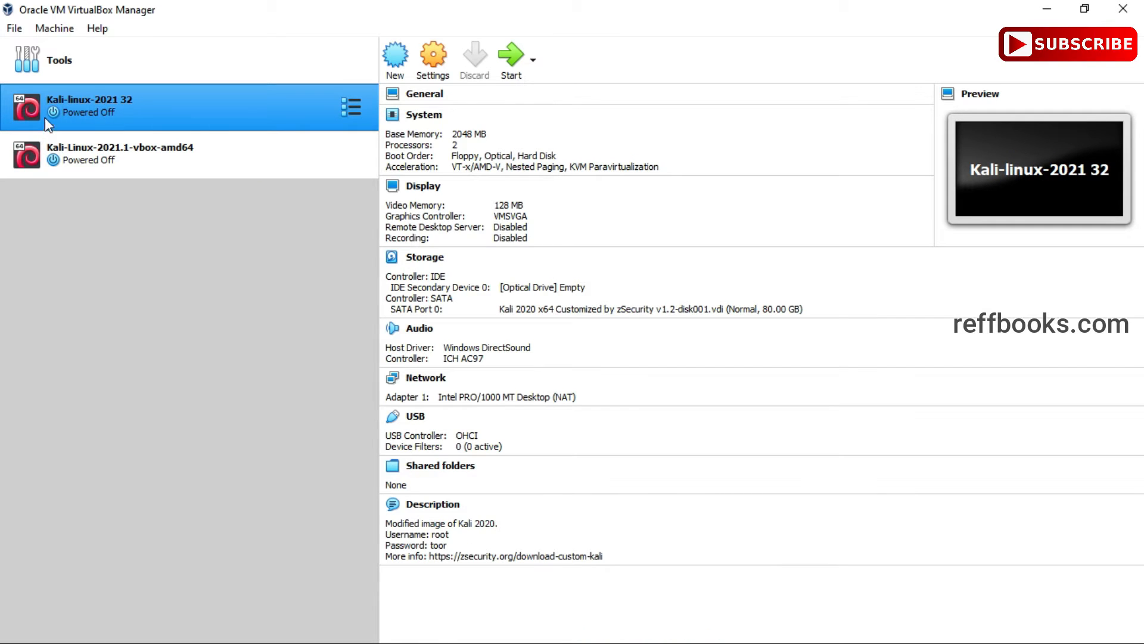
Step: Open the settings of the Kali-Linux-2021.1-vbox-amd64 machine and review its general advanced, description and disk encryption options
{"action": "left_click", "coordinate": [59, 163]}
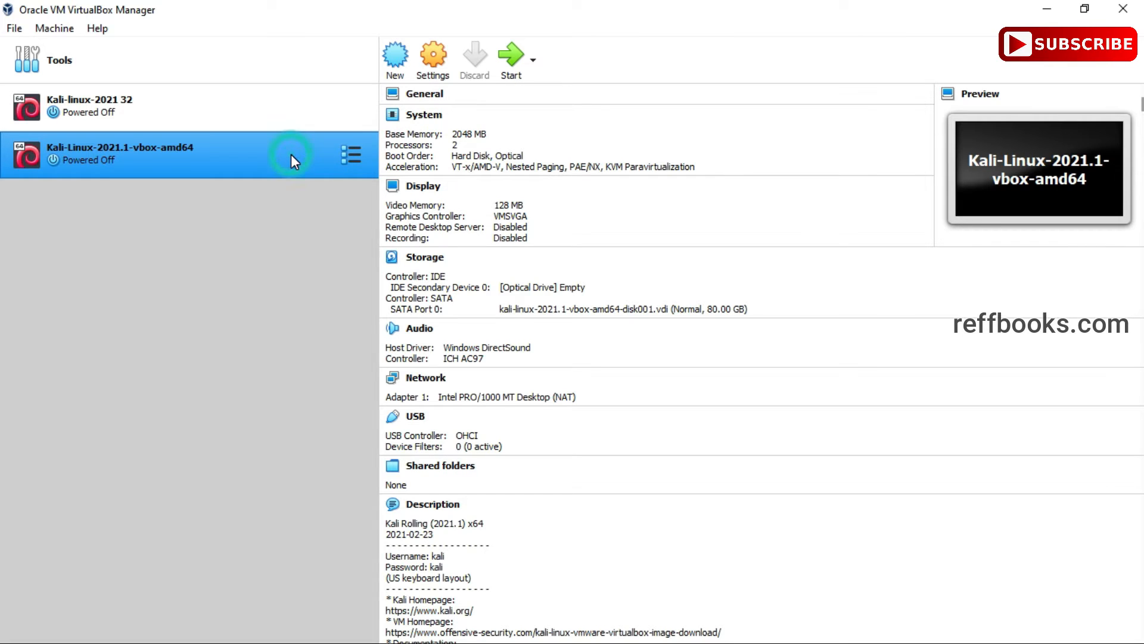
{"action": "left_click", "coordinate": [433, 67]}
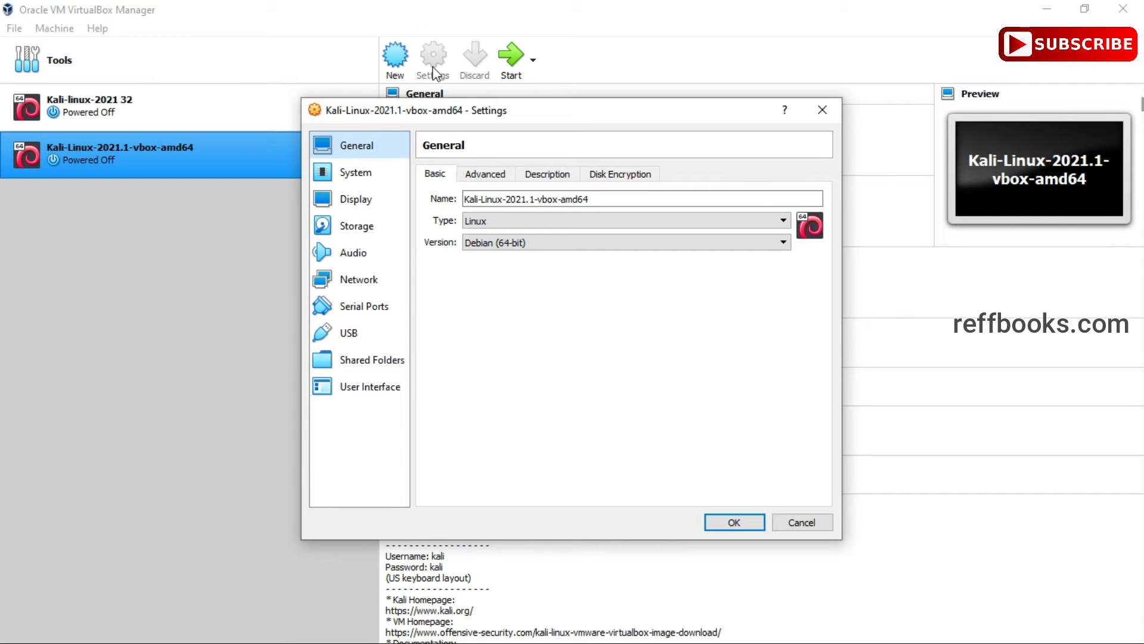
{"action": "left_click", "coordinate": [487, 174]}
{"action": "left_click", "coordinate": [547, 174]}
{"action": "left_click", "coordinate": [600, 172]}
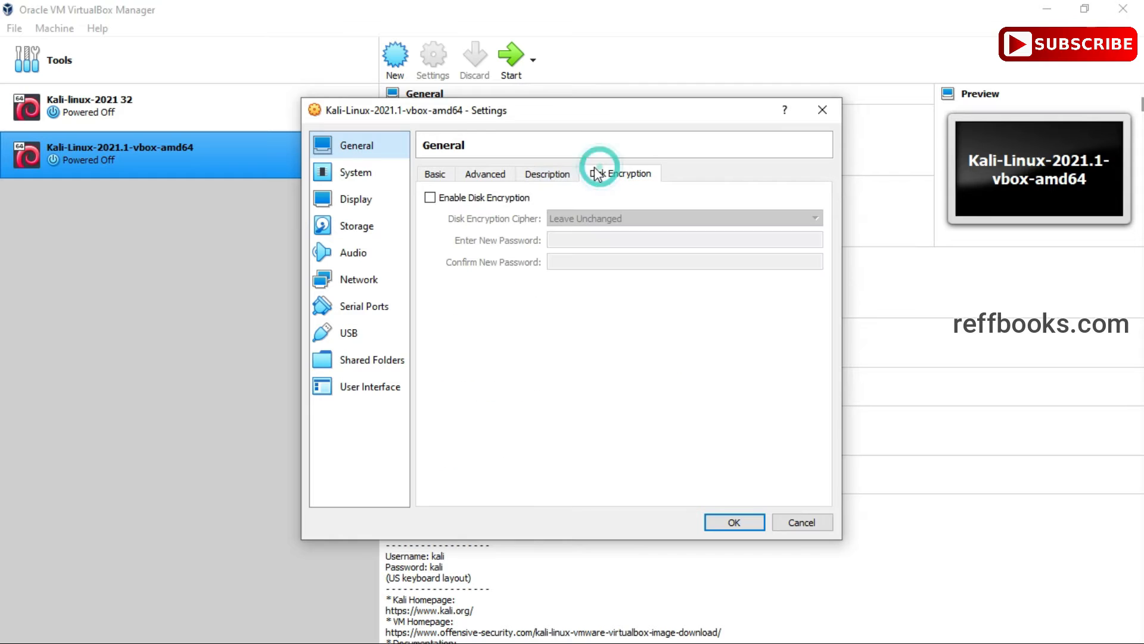
Step: Review the machine's motherboard, processor and acceleration settings, plus its display, storage and audio configuration
{"action": "left_click", "coordinate": [355, 172]}
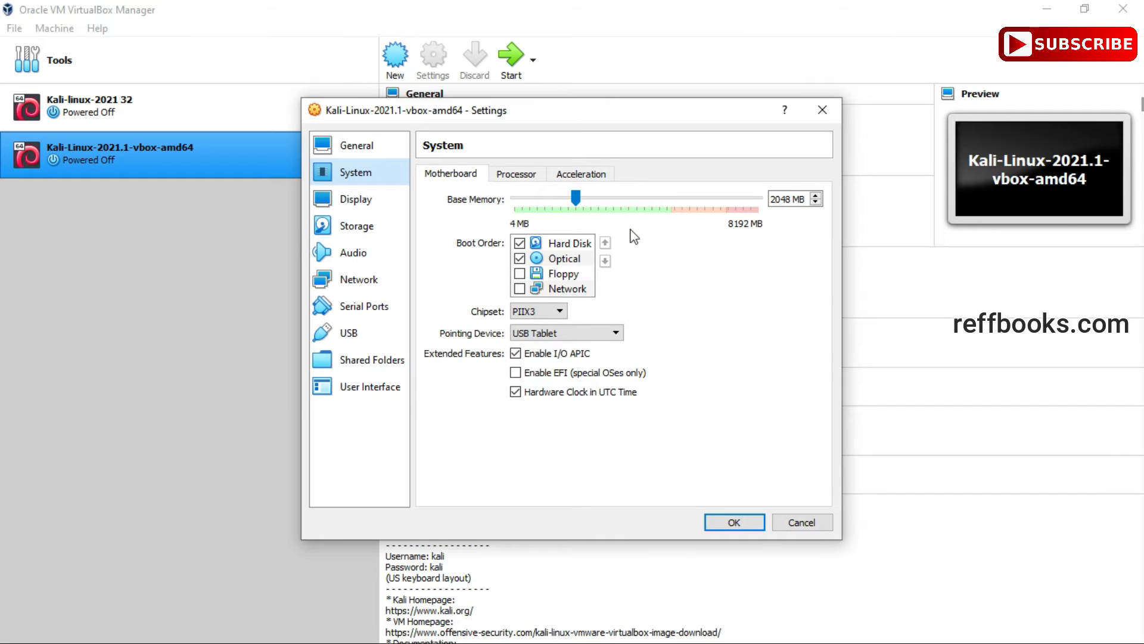
{"action": "left_click", "coordinate": [534, 180]}
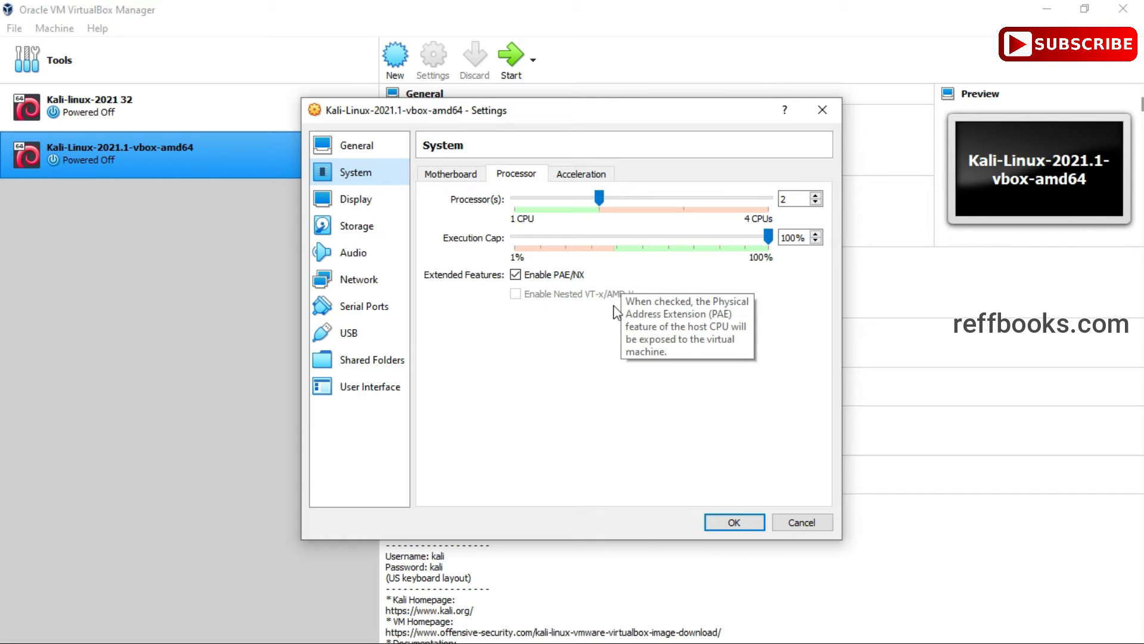
{"action": "left_click", "coordinate": [571, 174]}
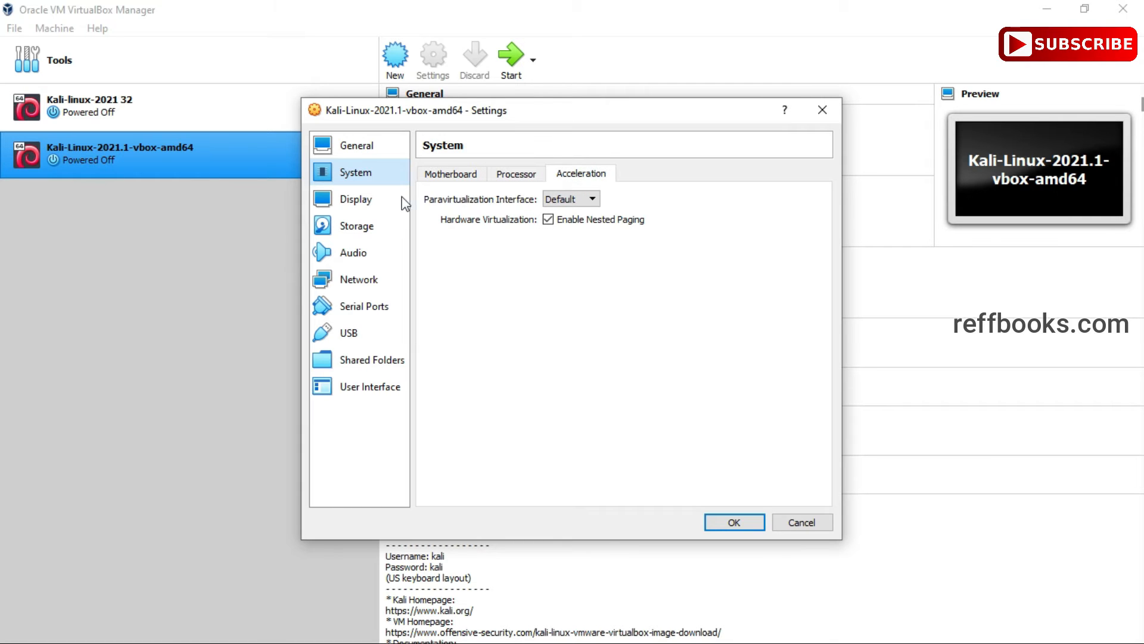
{"action": "left_click", "coordinate": [355, 201]}
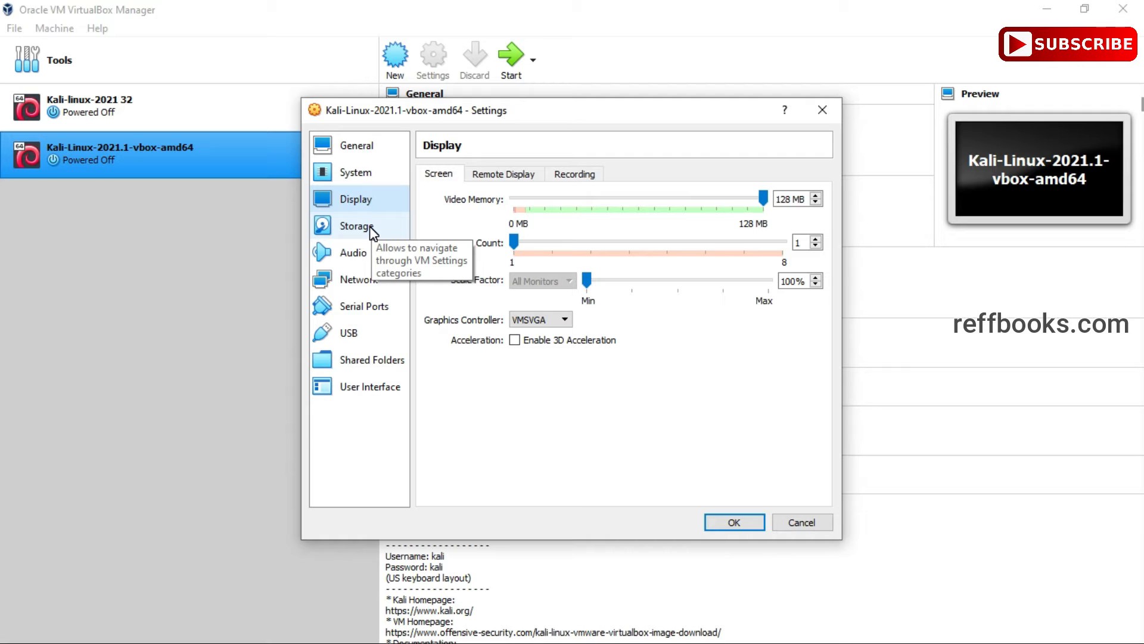
{"action": "left_click", "coordinate": [369, 226]}
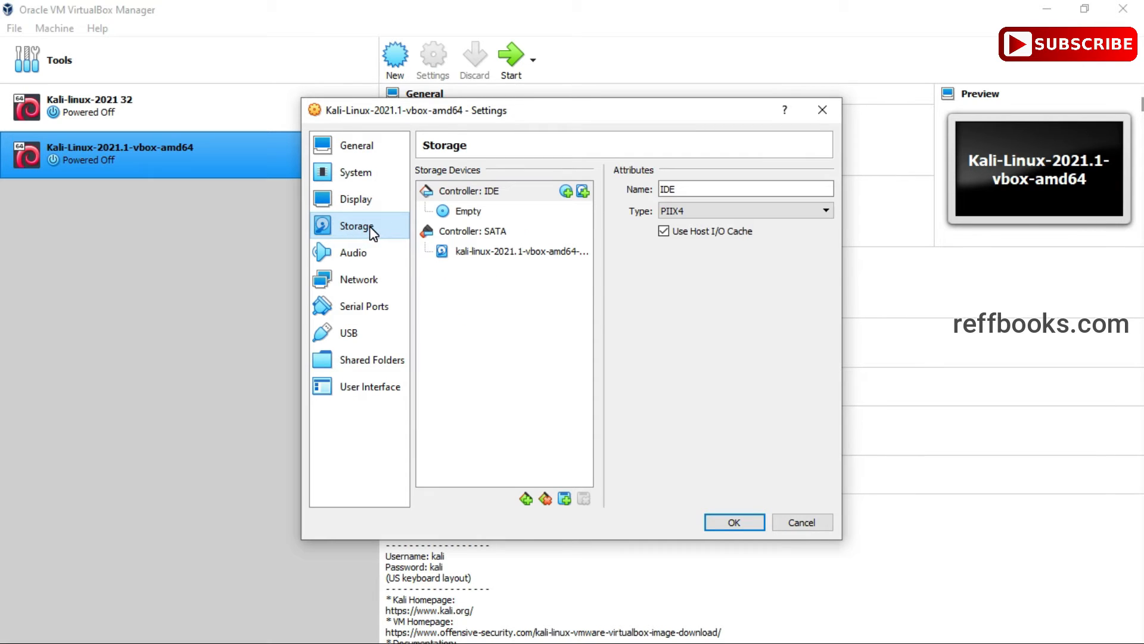
{"action": "left_click", "coordinate": [360, 258]}
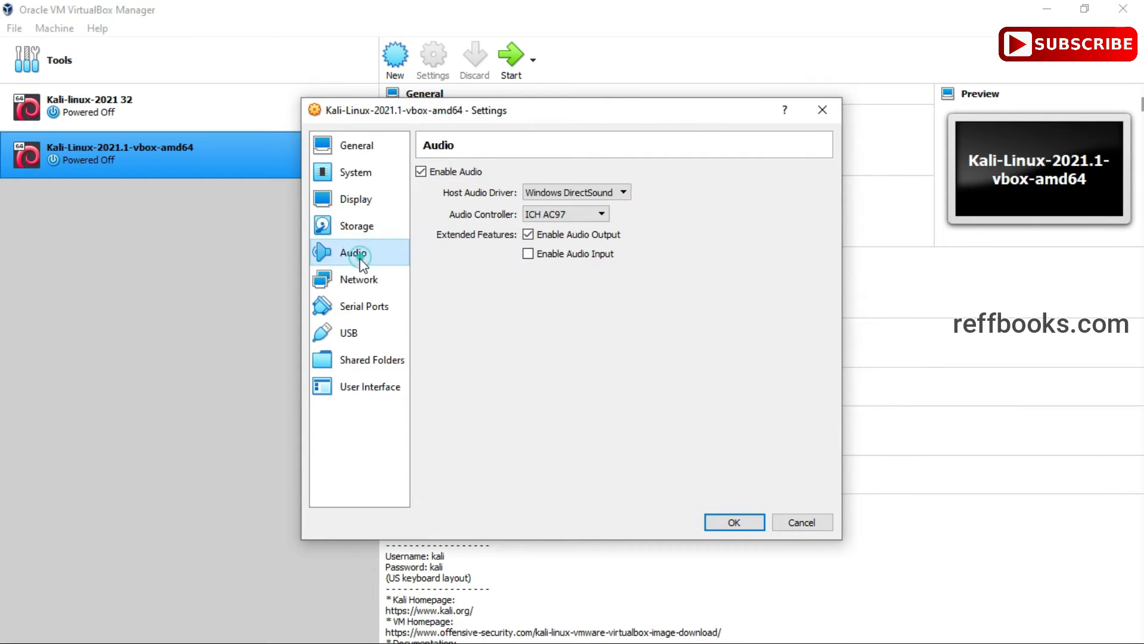
Step: Attach the machine's network Adapter 1 to NAT Network
{"action": "left_click", "coordinate": [364, 288]}
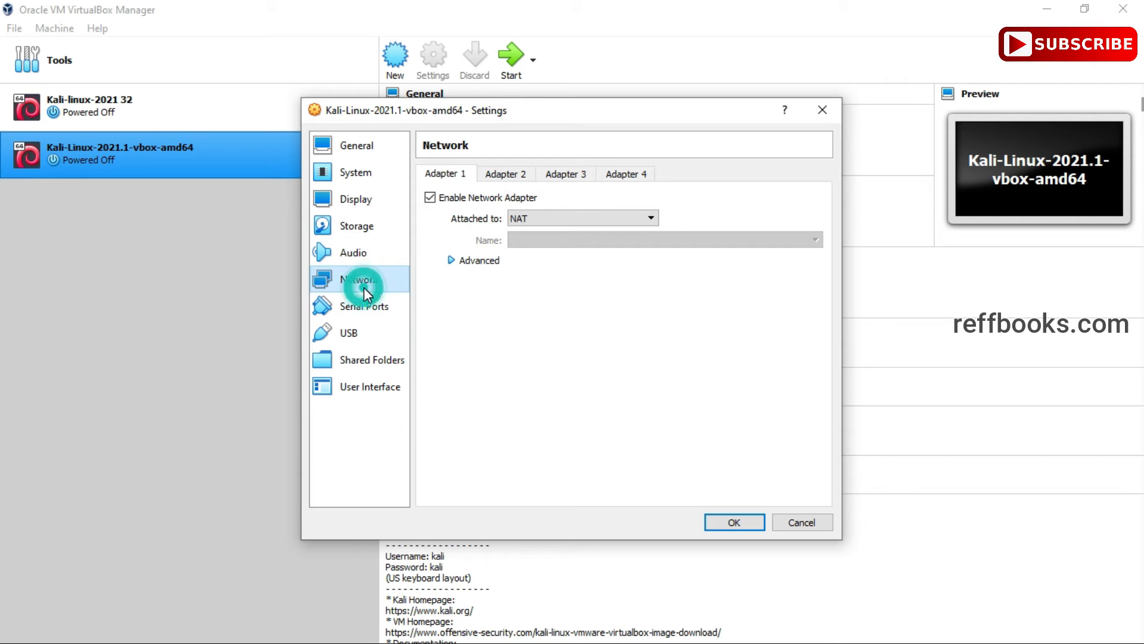
{"action": "left_click", "coordinate": [652, 218]}
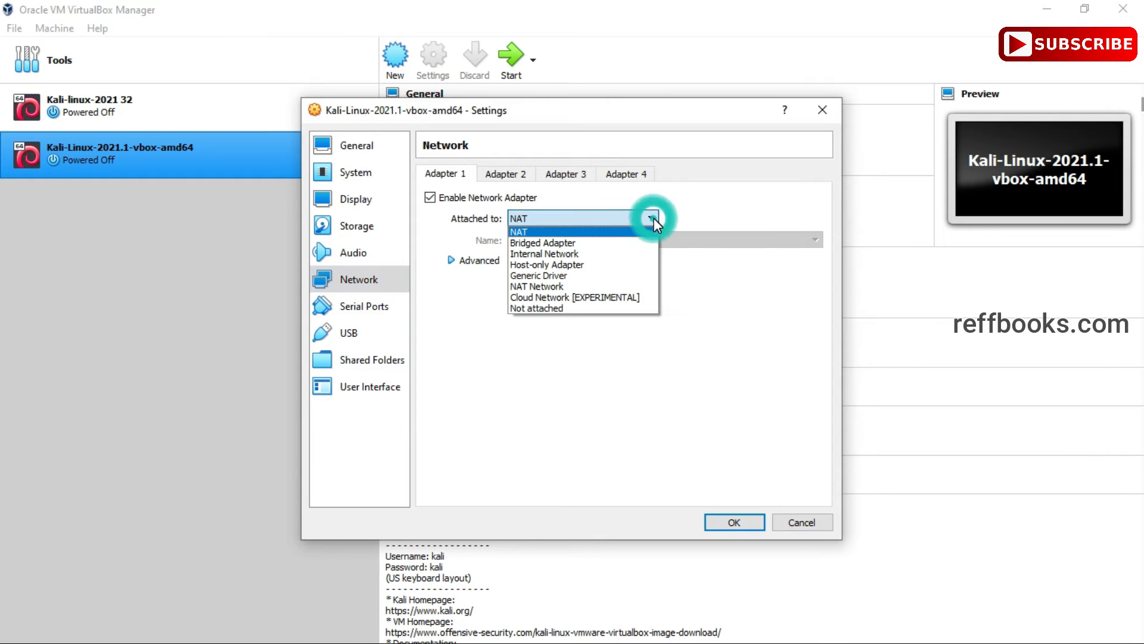
{"action": "left_click", "coordinate": [656, 287]}
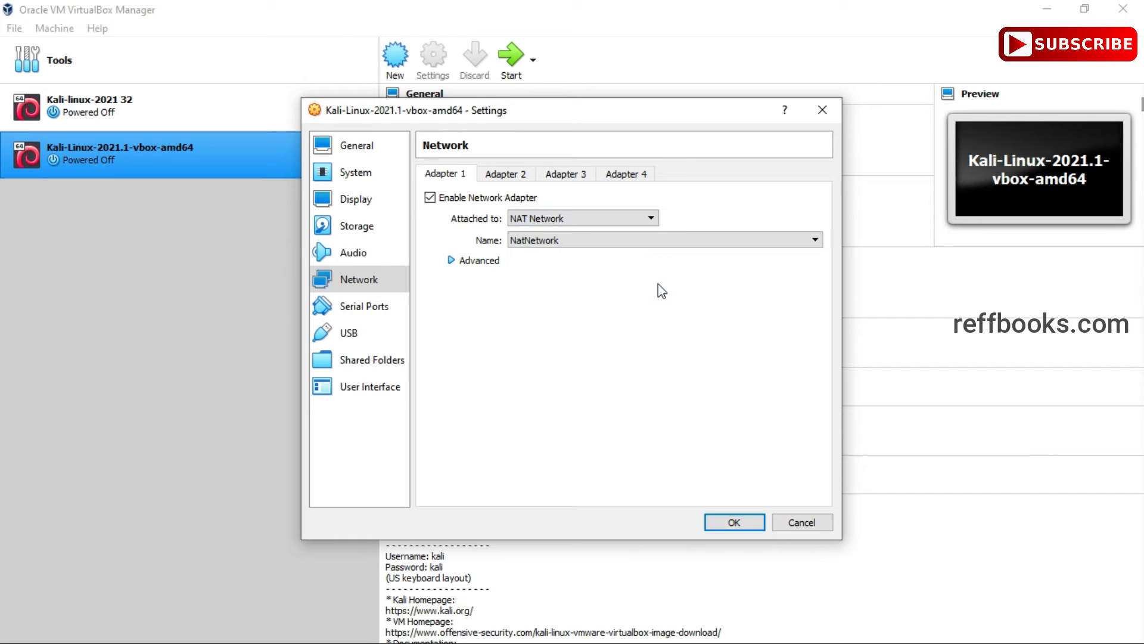